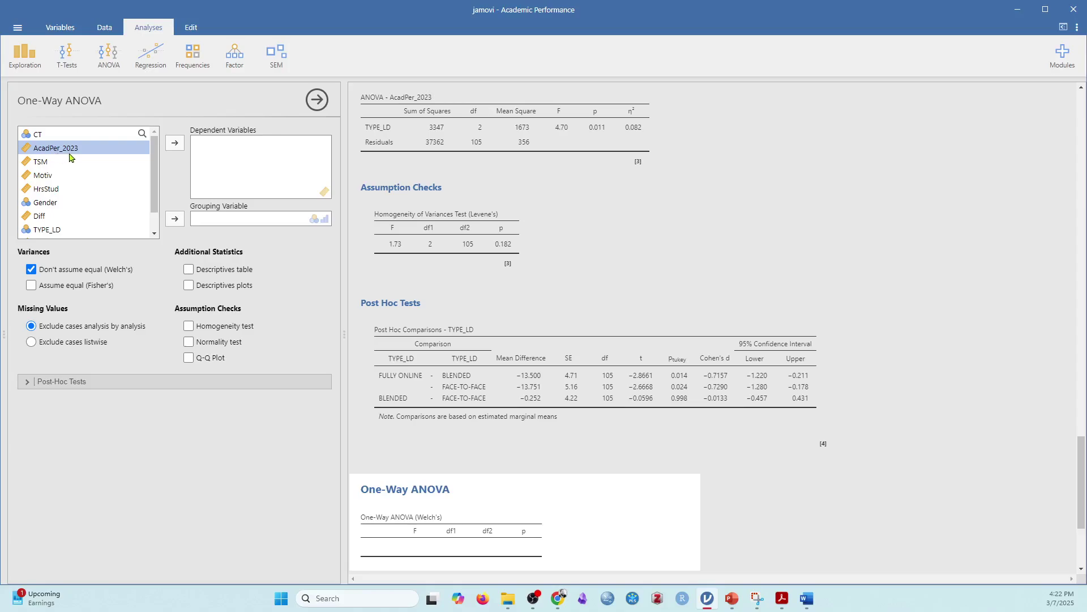
- Assign AcadPer_2023 as the dependent variable and TYPE_LD as the grouping variable of the One-Way ANOVA
click(176, 144)
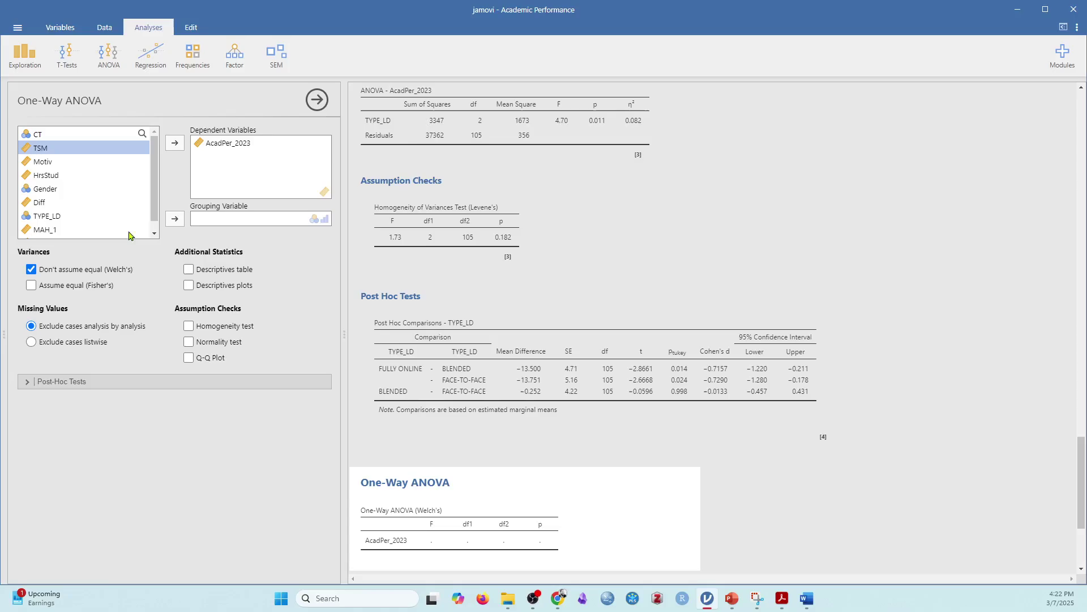
scroll(52, 219, down, 1)
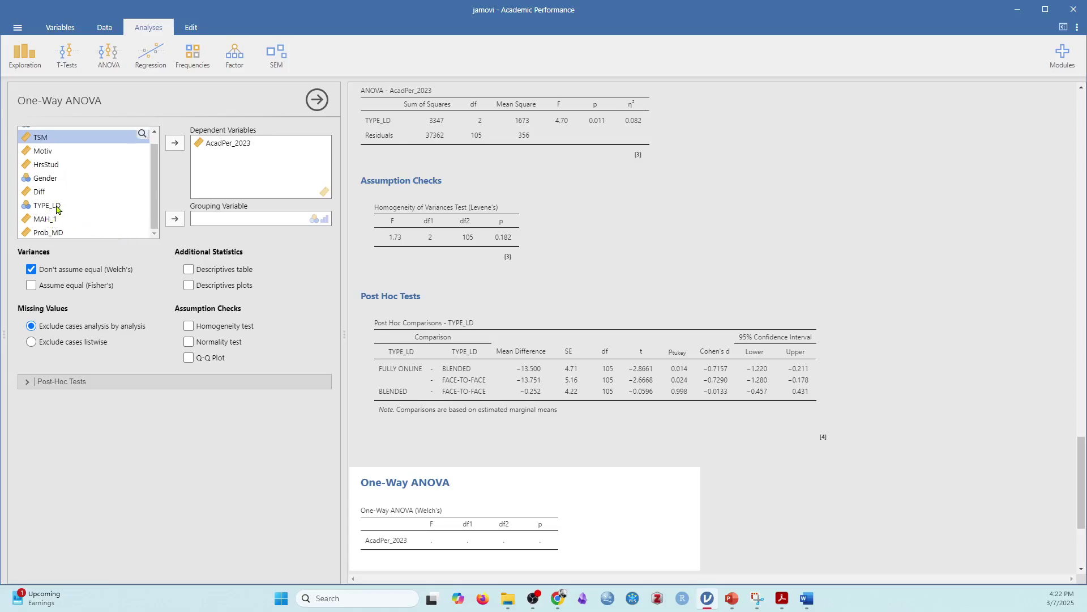
click(57, 210)
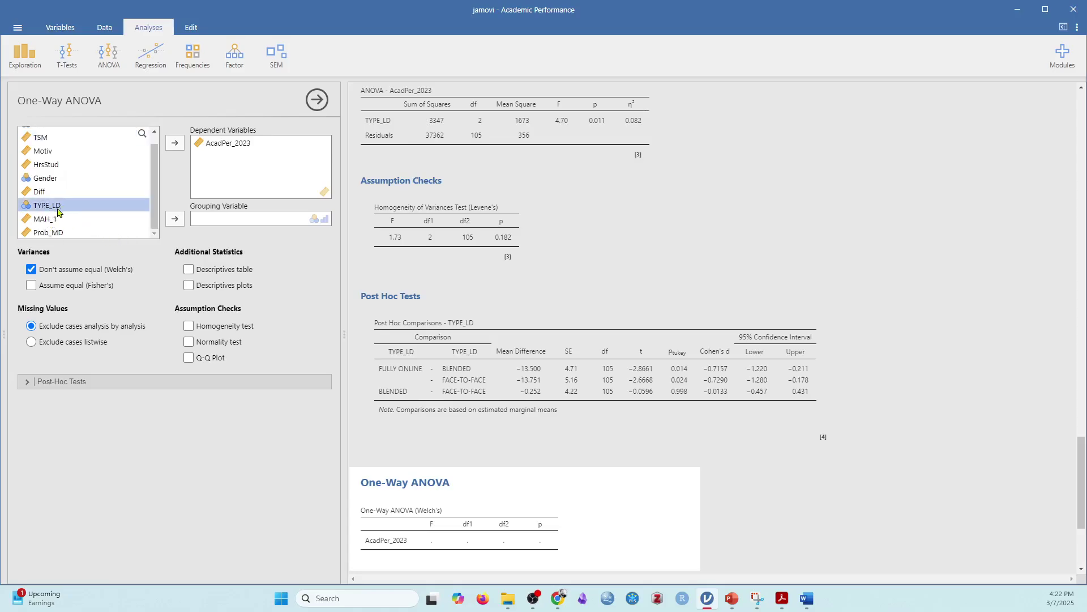
click(174, 219)
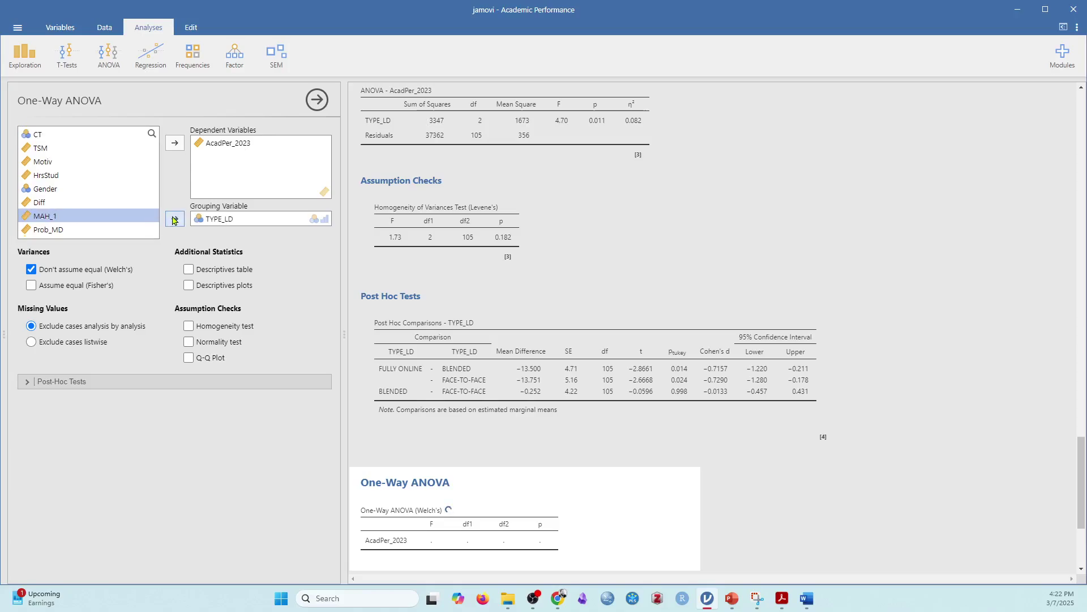
- Add the descriptives table, homogeneity test and normality test to the One-Way ANOVA output
scroll(991, 315, down, 5)
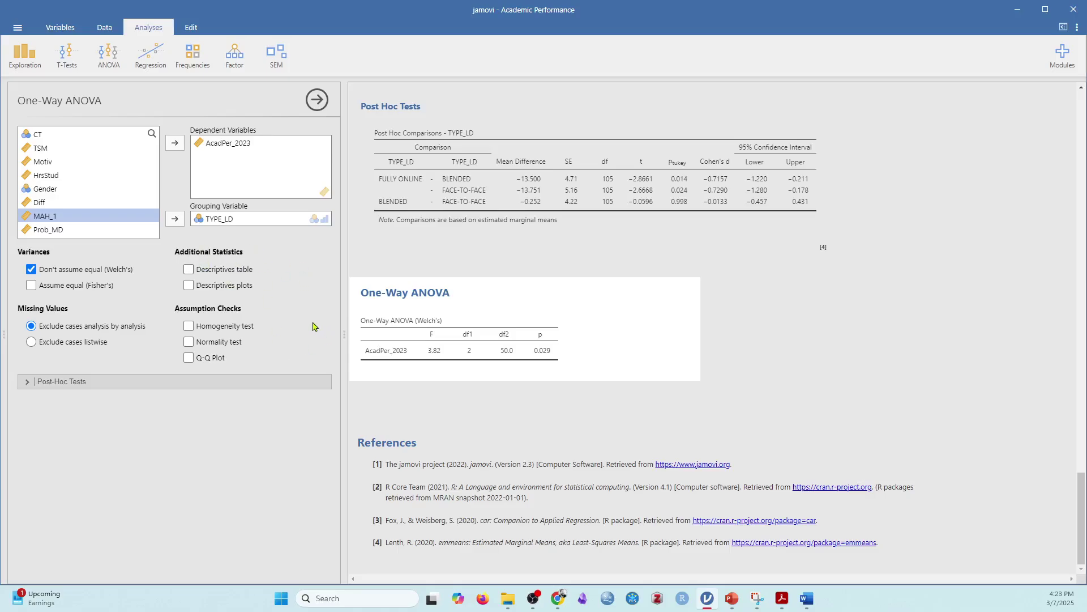
click(247, 271)
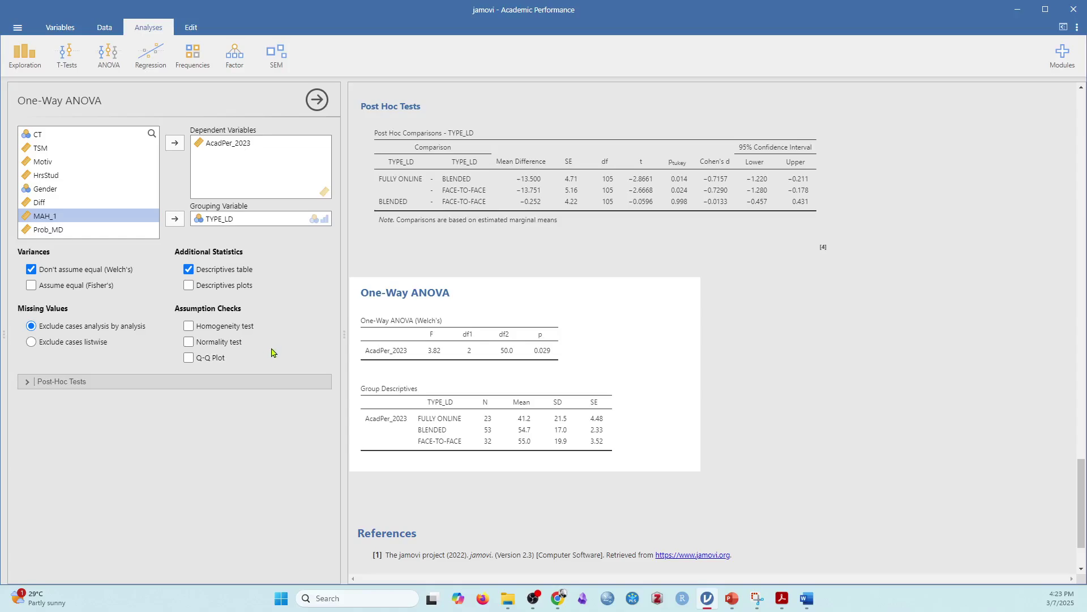
click(237, 329)
click(224, 342)
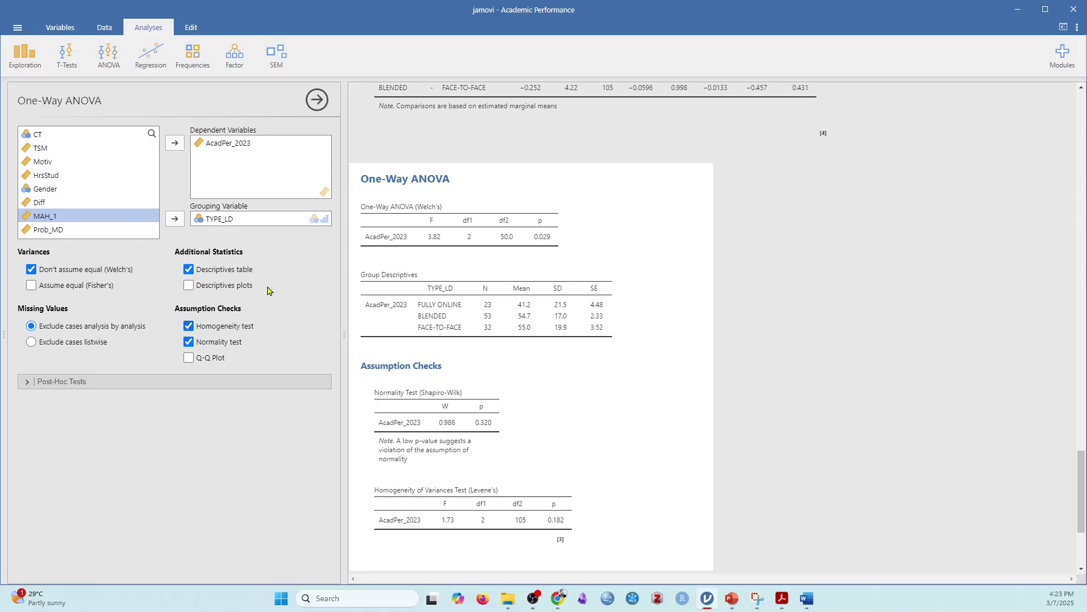
- Use only the equal-variances (Fisher's) test instead of Welch's and choose the Tukey (equal variances) post-hoc test
click(257, 380)
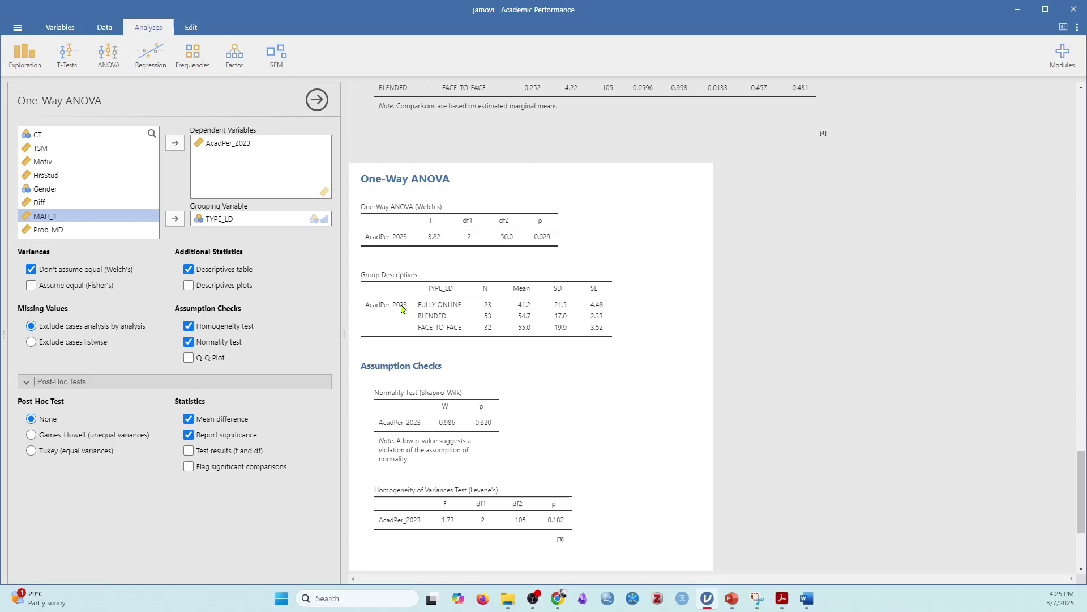
scroll(443, 356, down, 1)
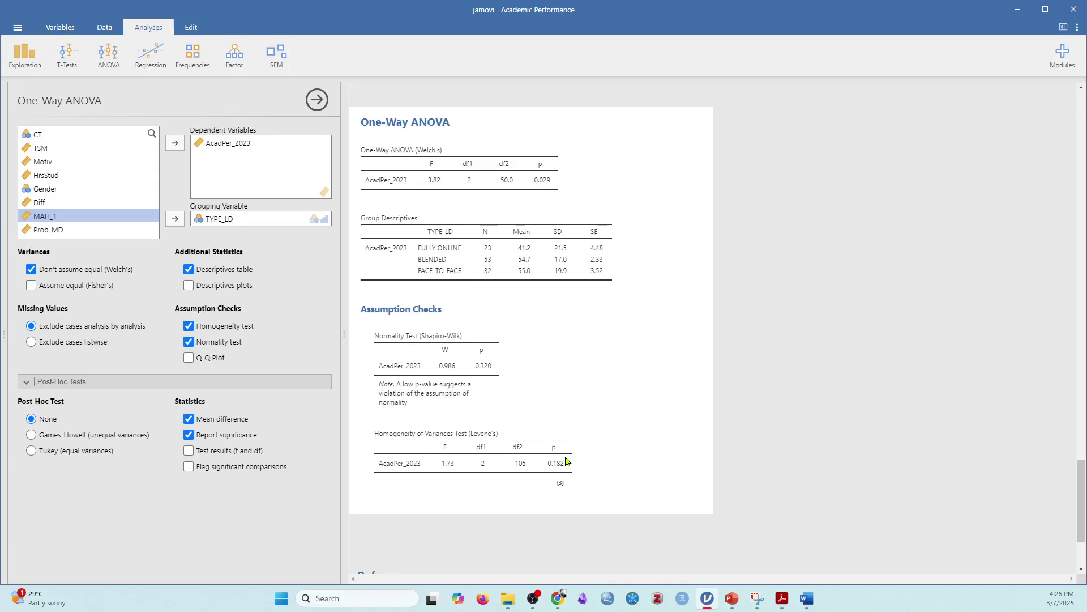
click(57, 288)
click(61, 271)
click(81, 455)
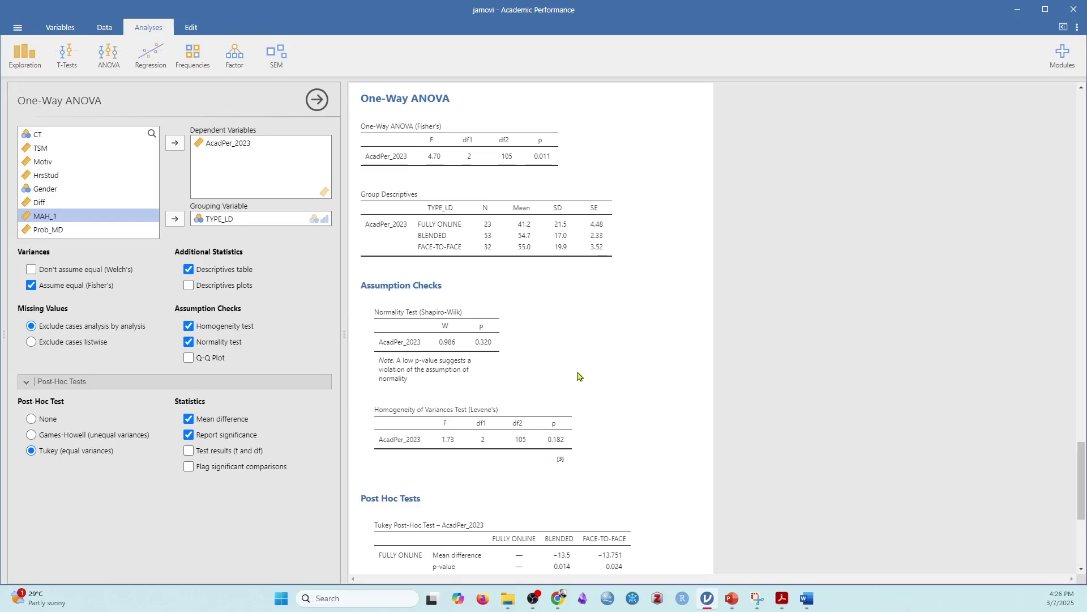
- Create a Descriptives analysis of AcadPer_2023 split by TYPE_LD
scroll(554, 448, up, 1)
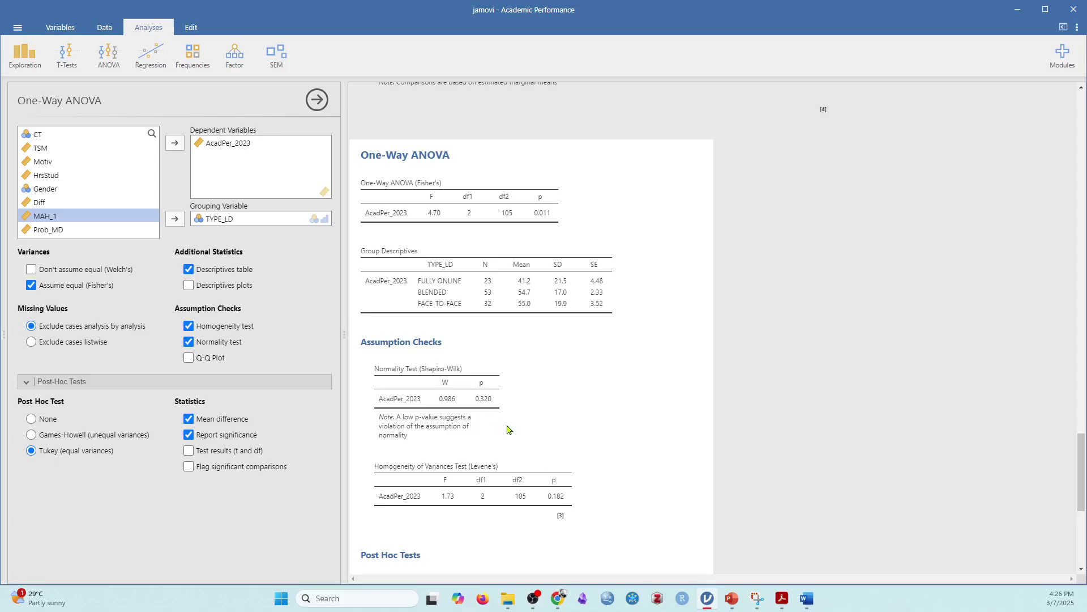
click(24, 54)
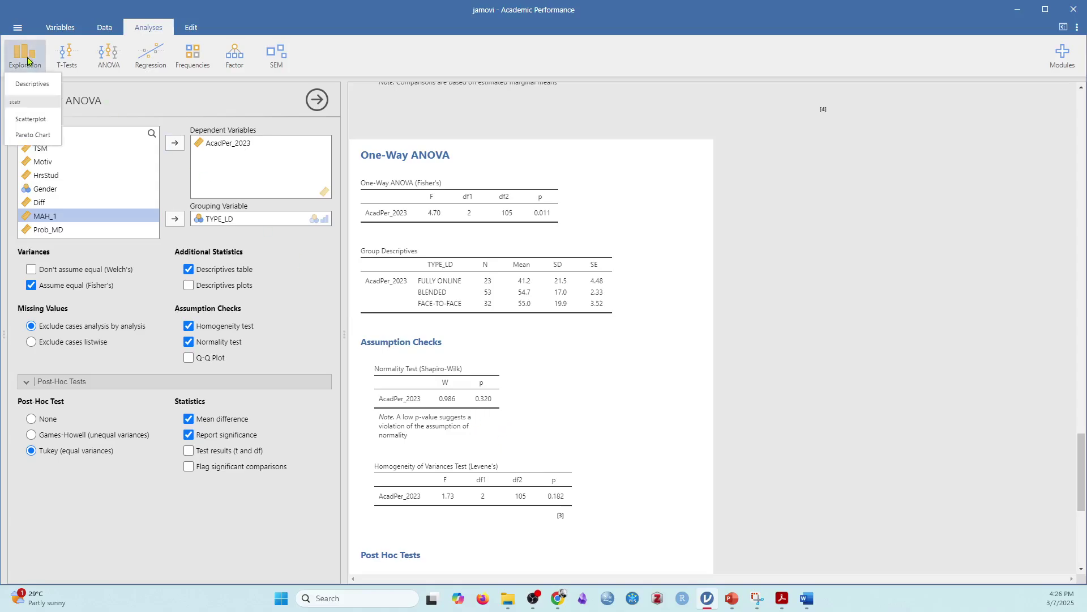
text(scatr)
click(33, 84)
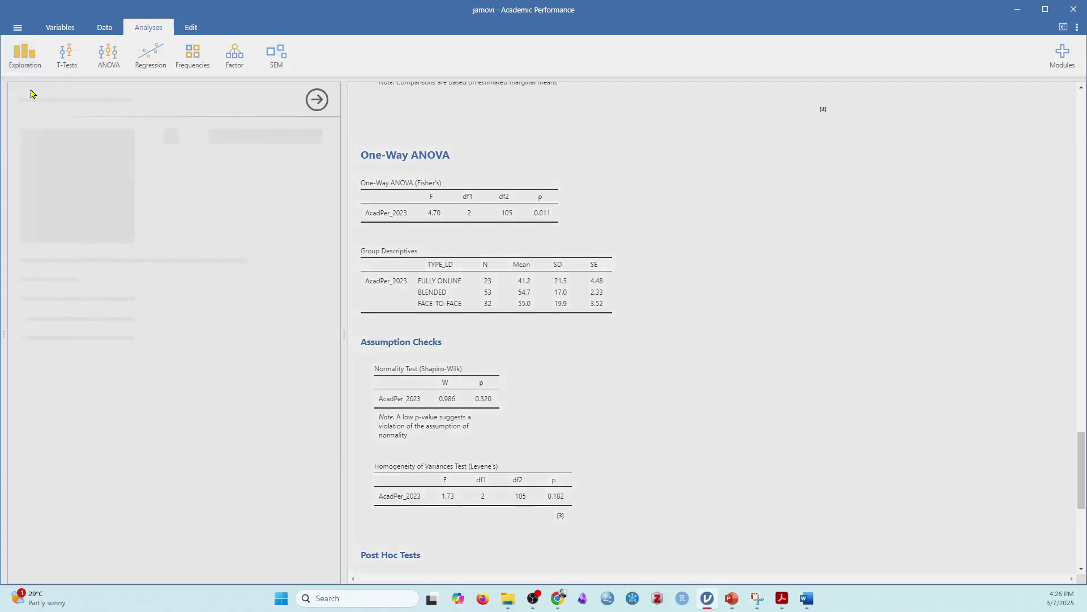
click(73, 149)
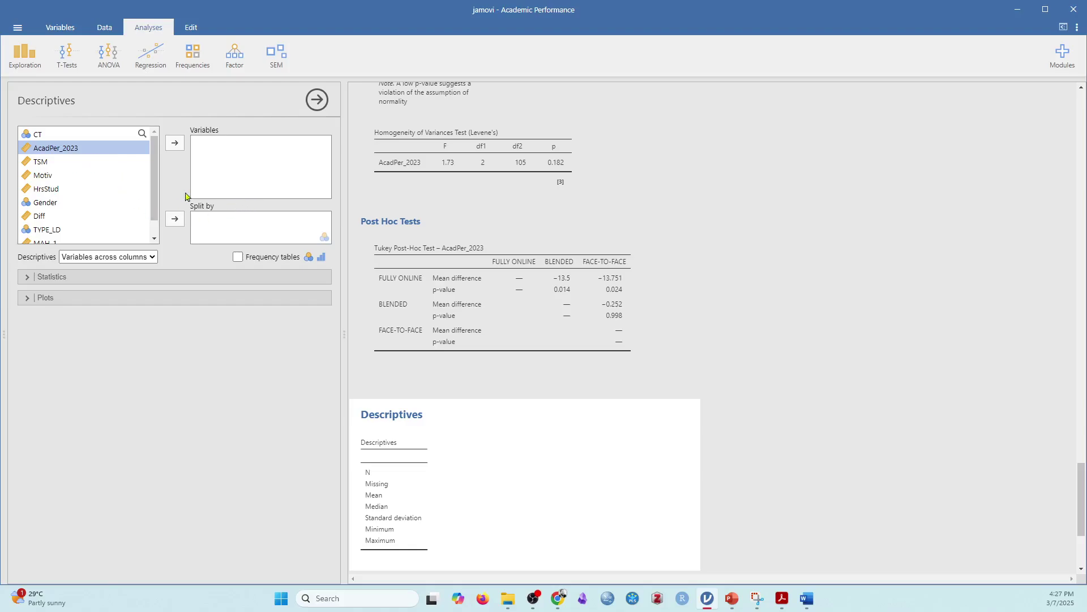
click(172, 143)
scroll(62, 211, down, 1)
click(61, 210)
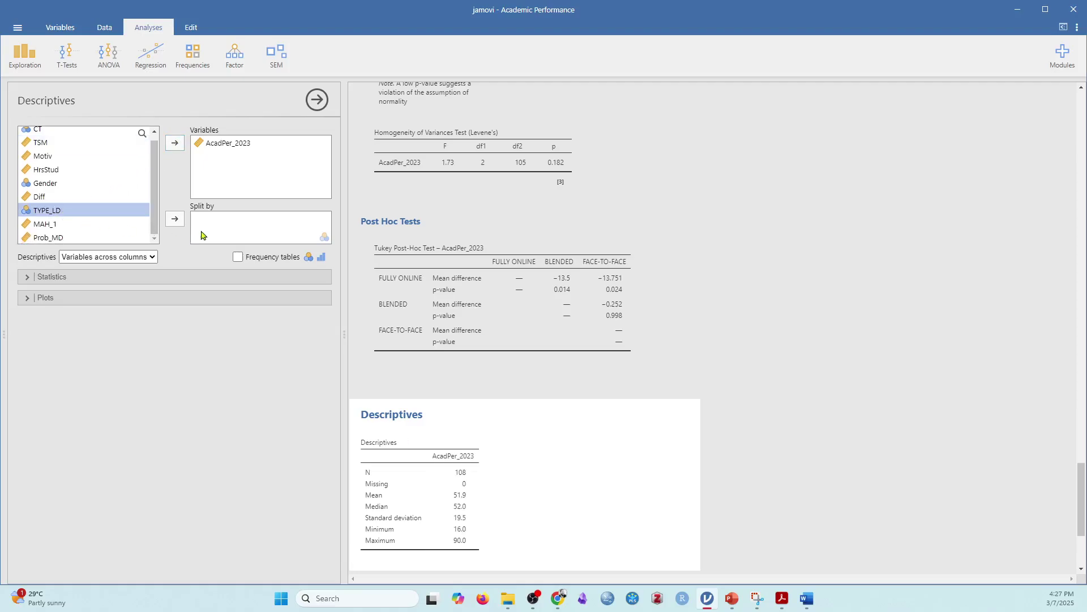
click(174, 219)
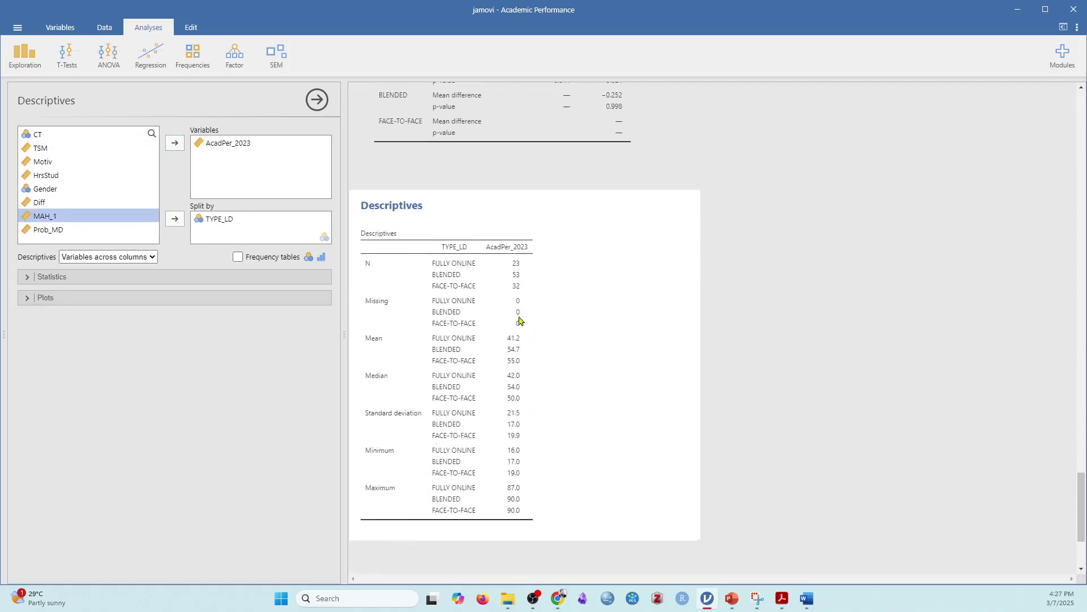
- Add skewness and kurtosis to the descriptive statistics of AcadPer_2023
click(255, 277)
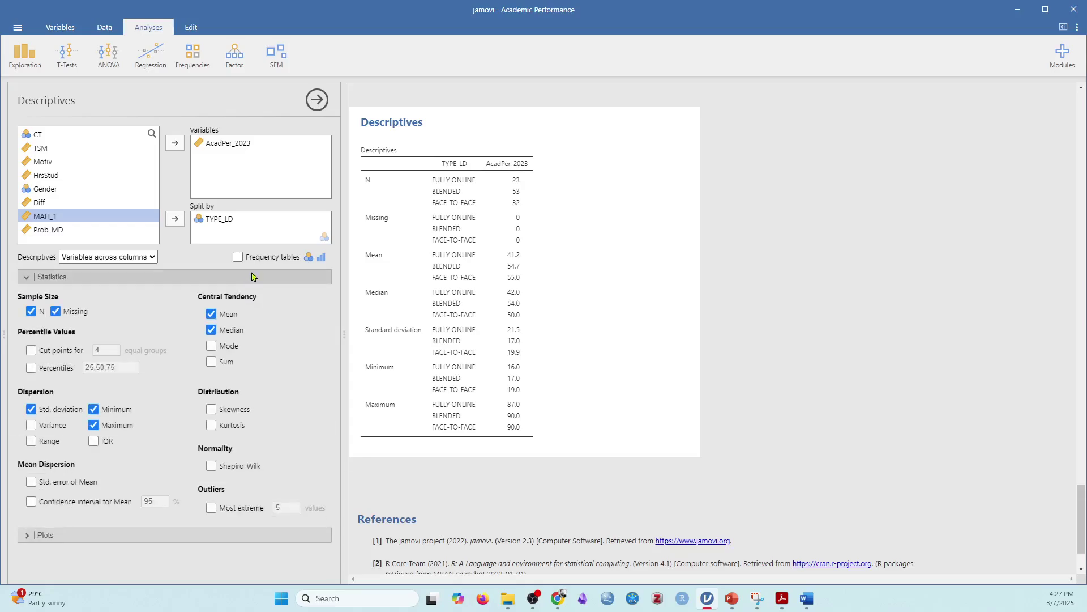
click(227, 412)
click(236, 425)
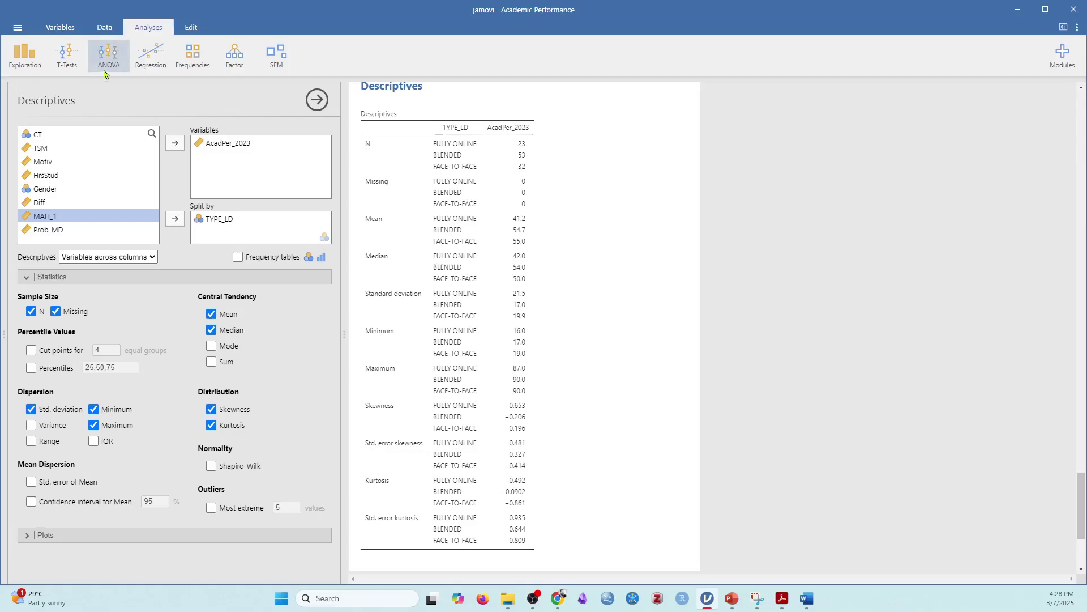
- Reopen the Fisher's One-Way ANOVA analysis and review its ANOVA table, assumption checks and Tukey post-hoc results
scroll(582, 315, up, 8)
click(559, 370)
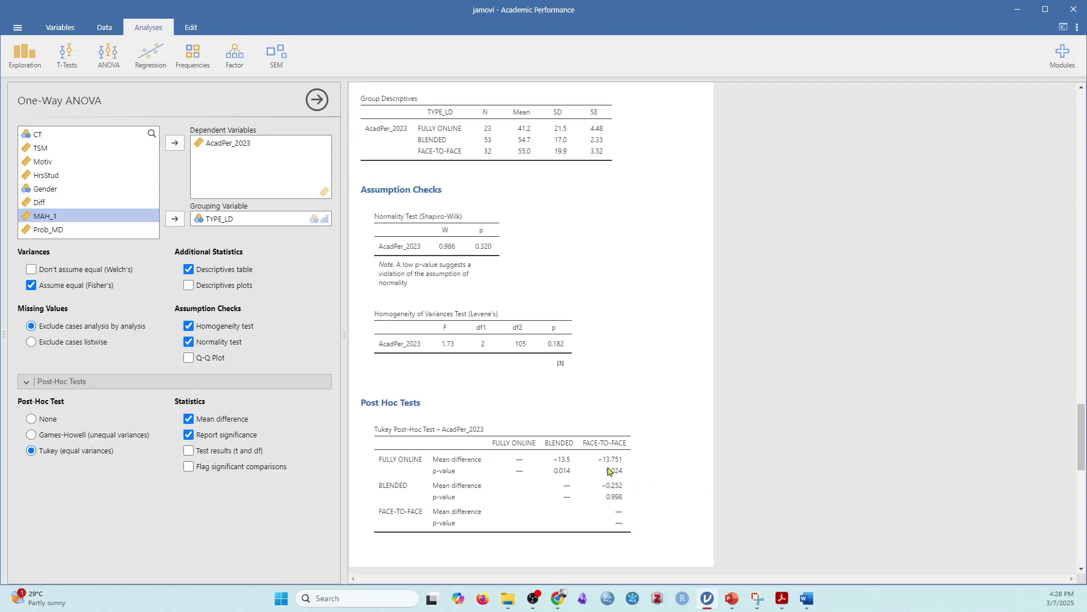
scroll(684, 477, up, 1)
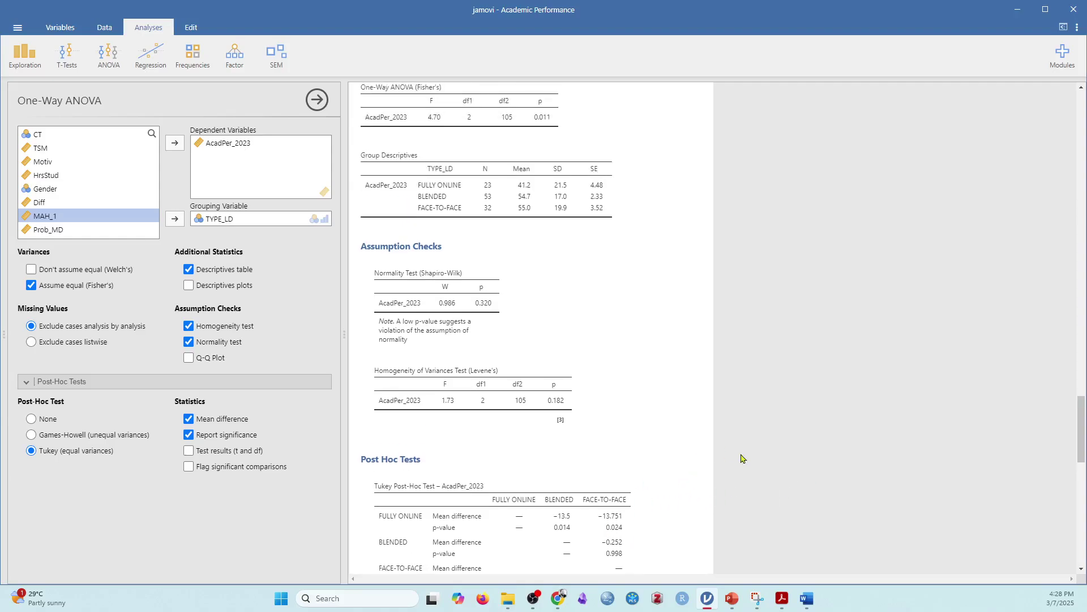
scroll(889, 406, up, 2)
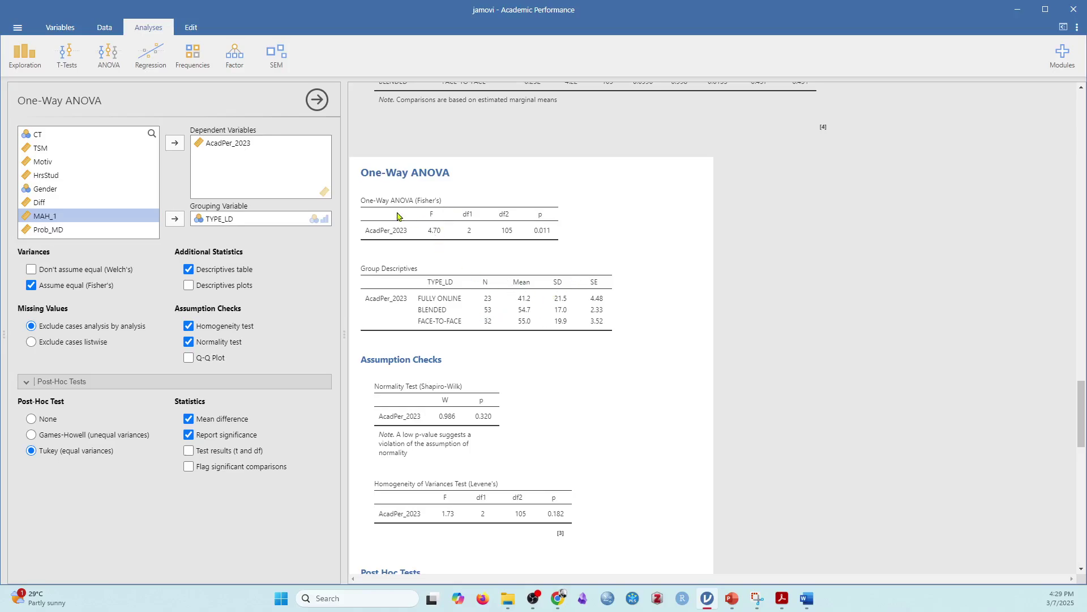
scroll(572, 363, down, 1)
scroll(572, 363, down, 5)
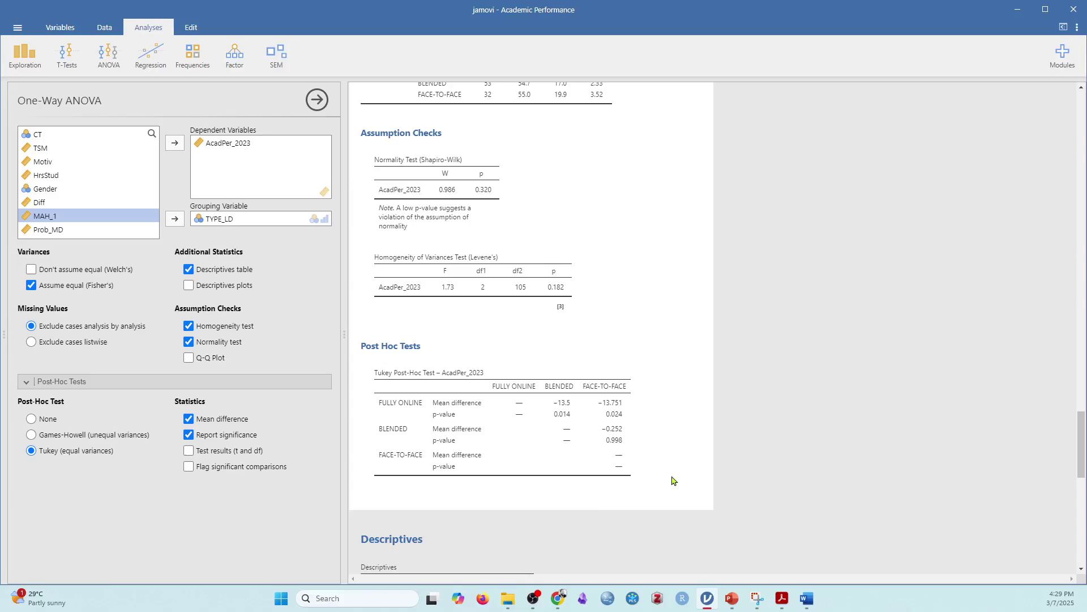
- Switch to the Word document TESTS FOR COMPARING MEANS.docx and read through the ANOVA output to the Interpretation of the Results section
mouse_move(808, 595)
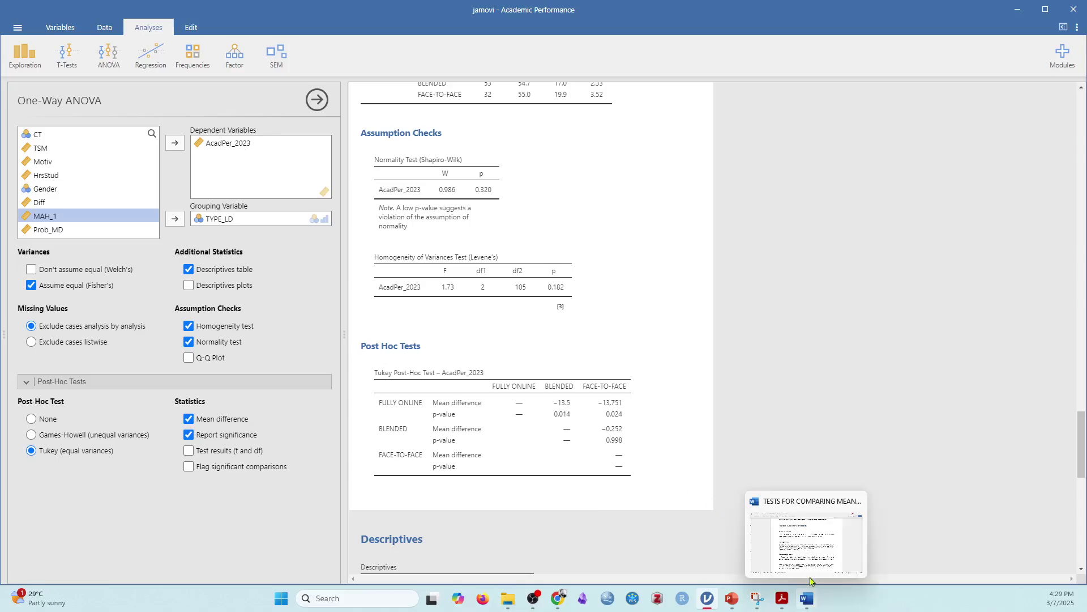
click(812, 546)
scroll(757, 334, down, 10)
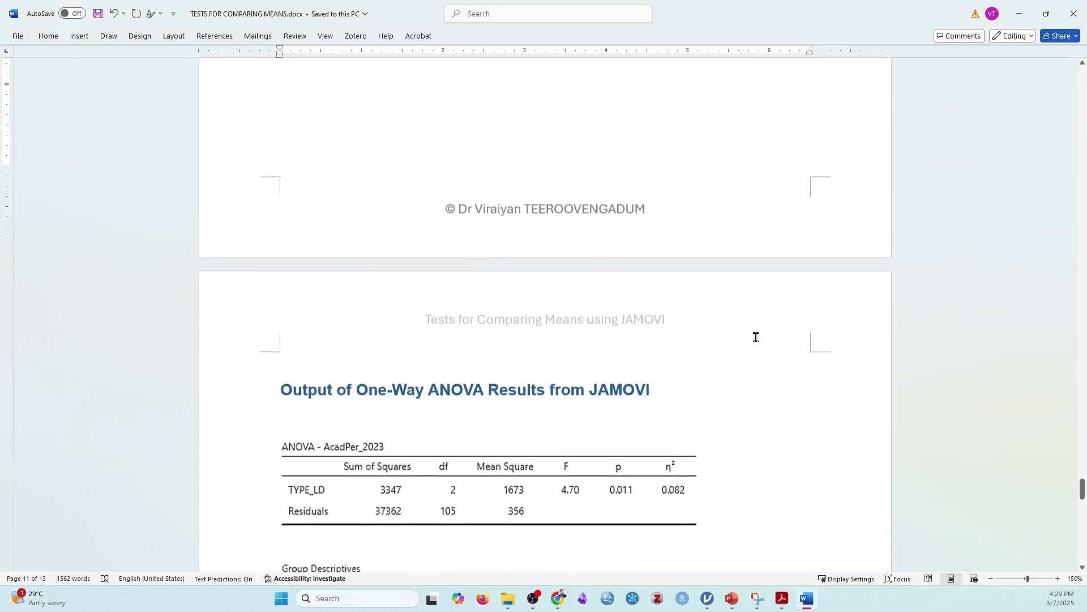
scroll(756, 337, down, 5)
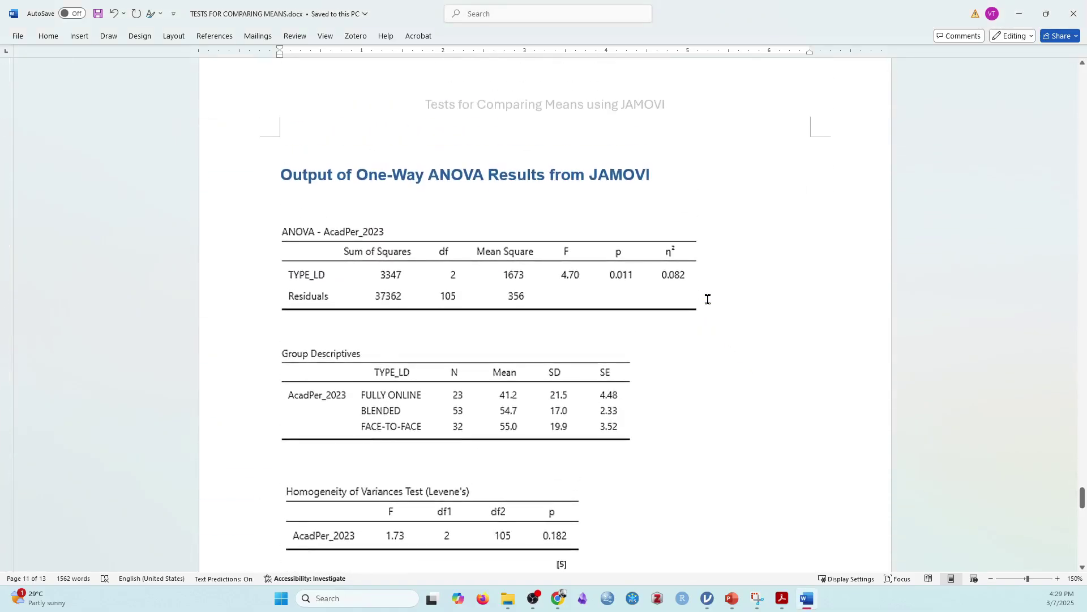
scroll(655, 244, down, 4)
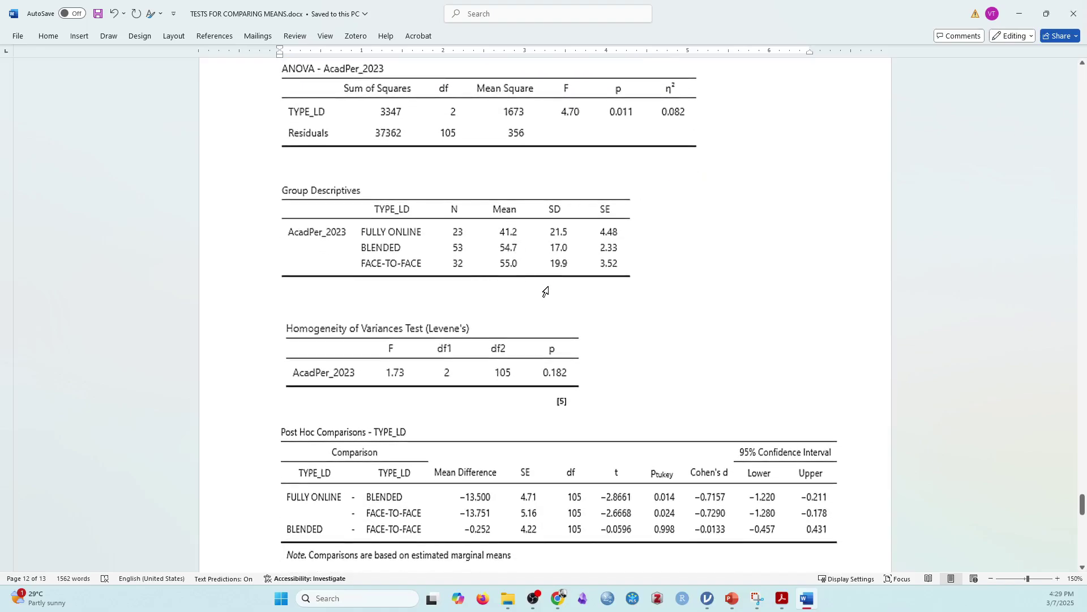
scroll(498, 270, down, 10)
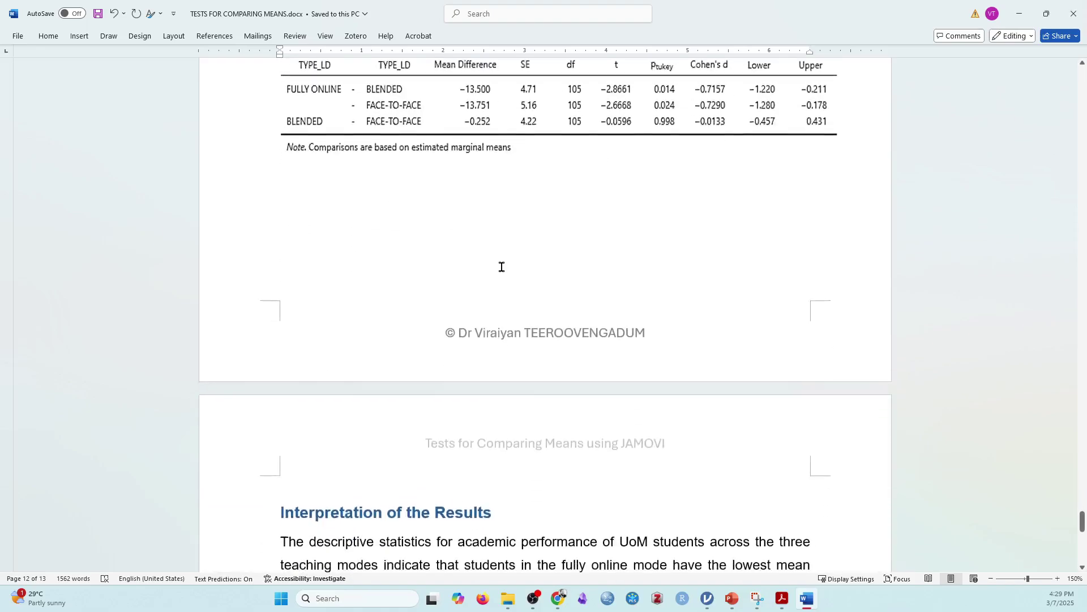
scroll(502, 272, down, 4)
scroll(498, 286, down, 4)
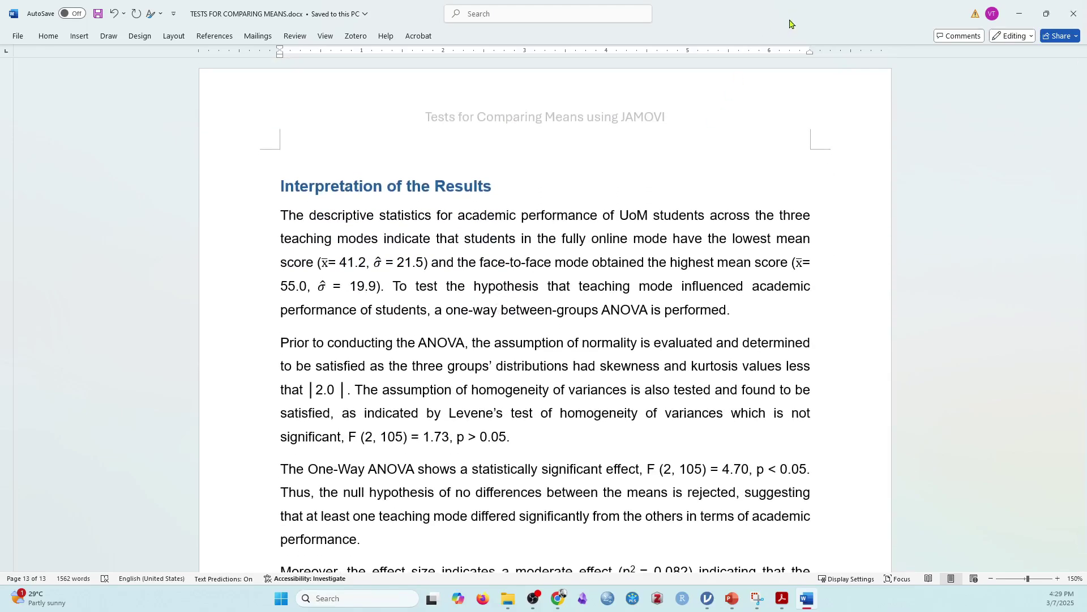
- Place the Word window over the lower part of the jamovi window, widen it, and bring up the Interpretation of the Results section
drag(790, 23, 702, 307)
scroll(726, 514, down, 3)
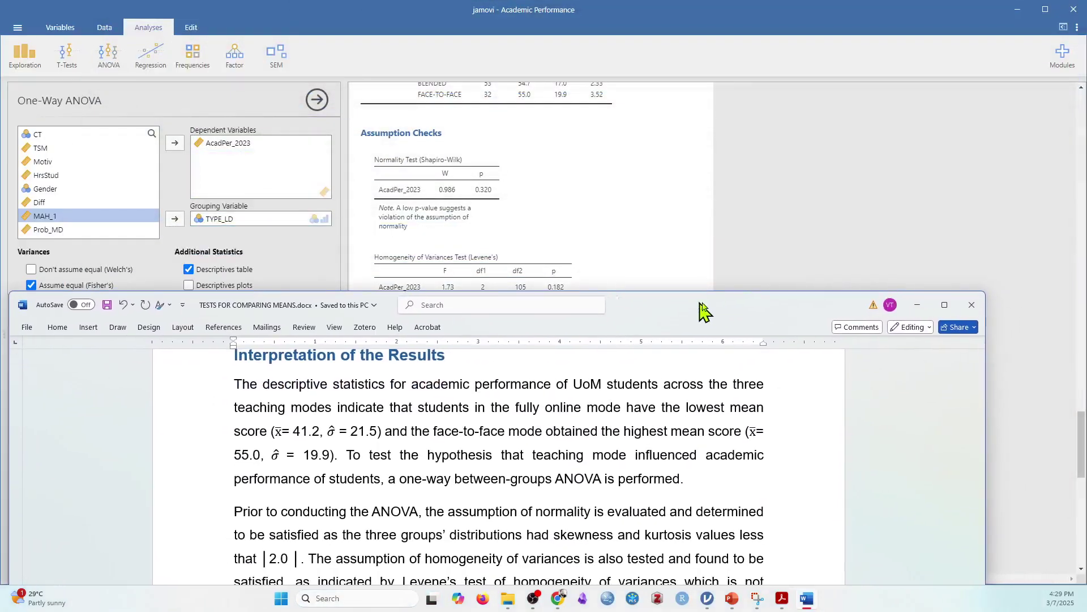
scroll(988, 507, down, 5)
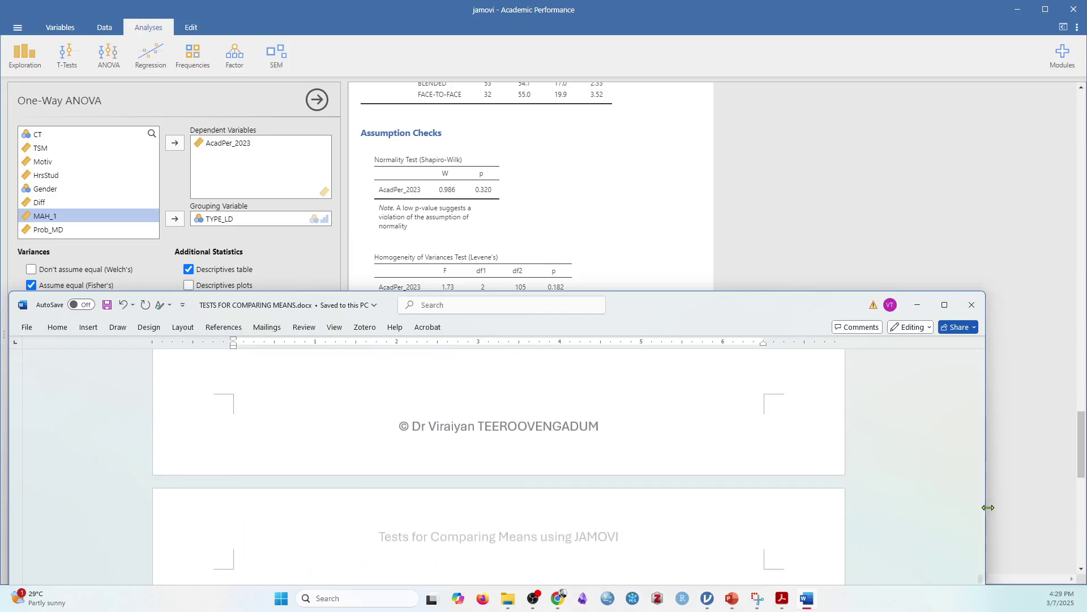
drag(991, 513, 1086, 513)
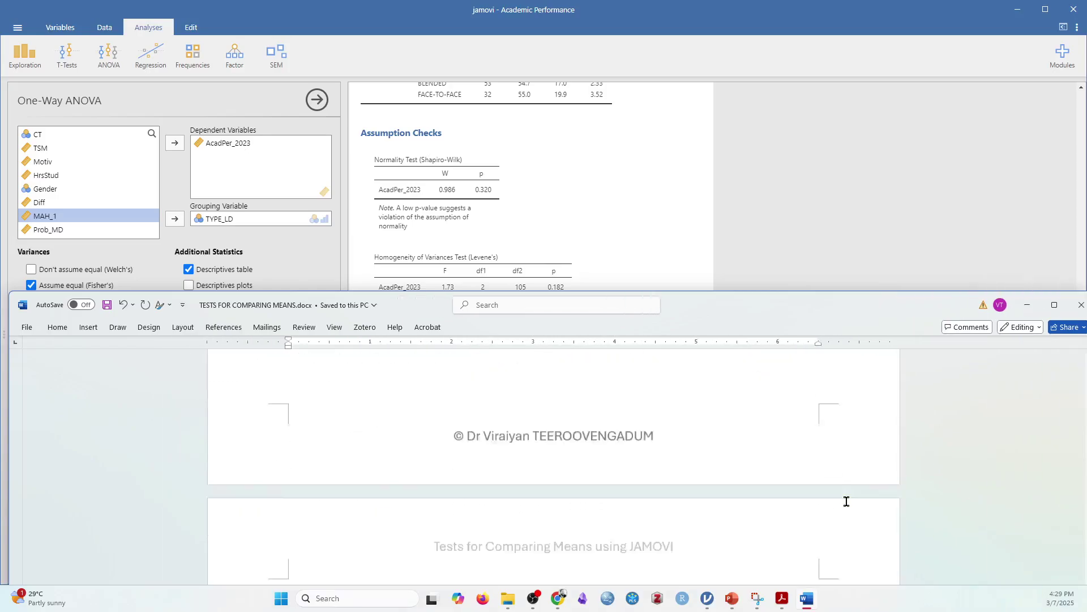
scroll(846, 501, down, 5)
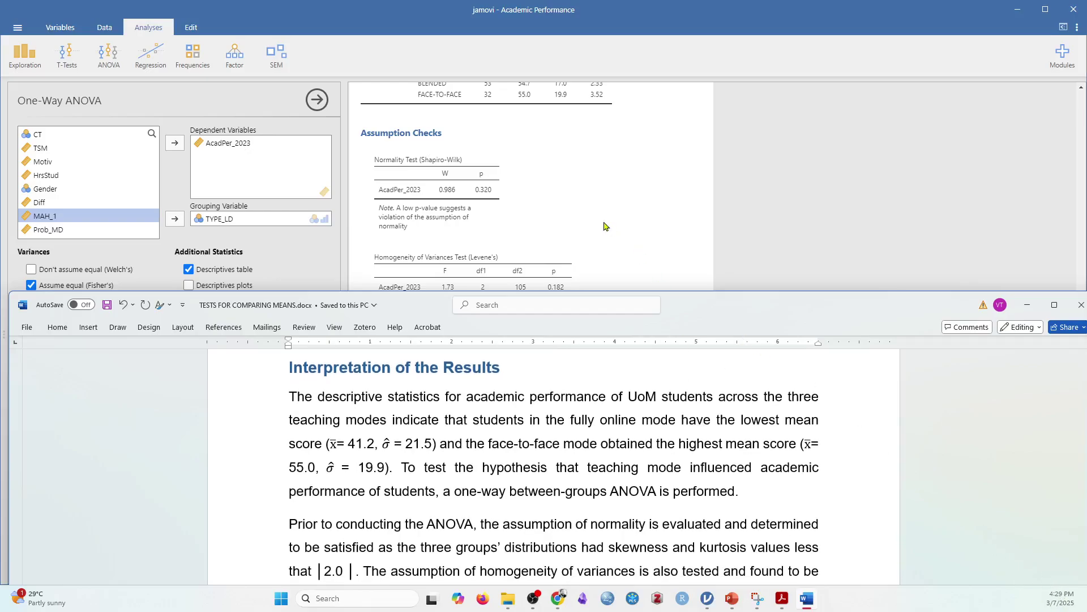
- Compare the One-Way ANOVA output in jamovi with the written interpretation in the Word document
scroll(604, 226, down, 3)
scroll(564, 214, up, 3)
scroll(525, 245, down, 1)
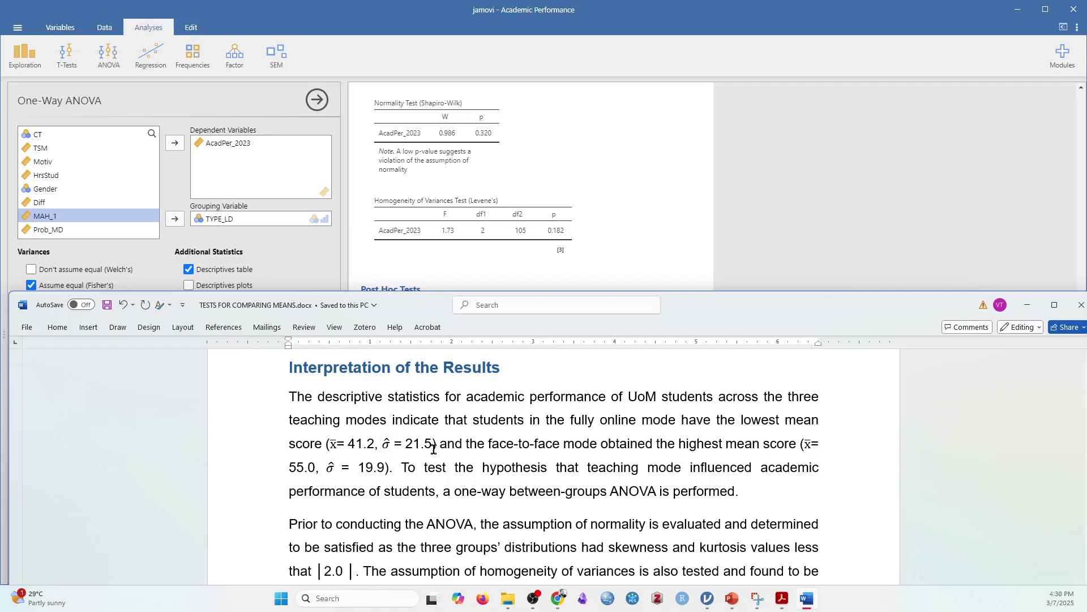
scroll(573, 209, down, 1)
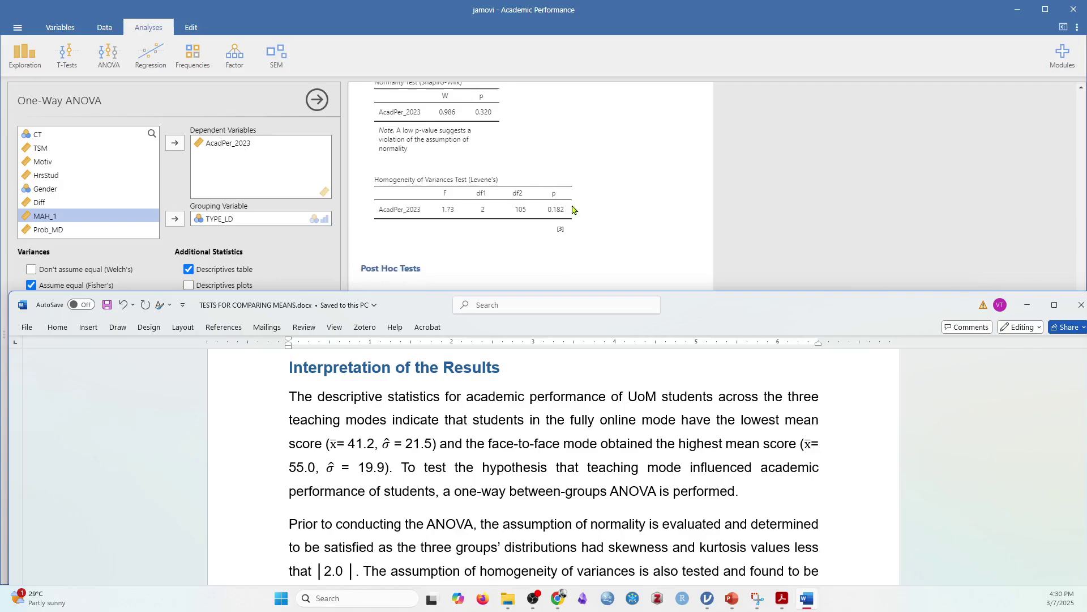
scroll(572, 209, down, 4)
scroll(574, 224, up, 5)
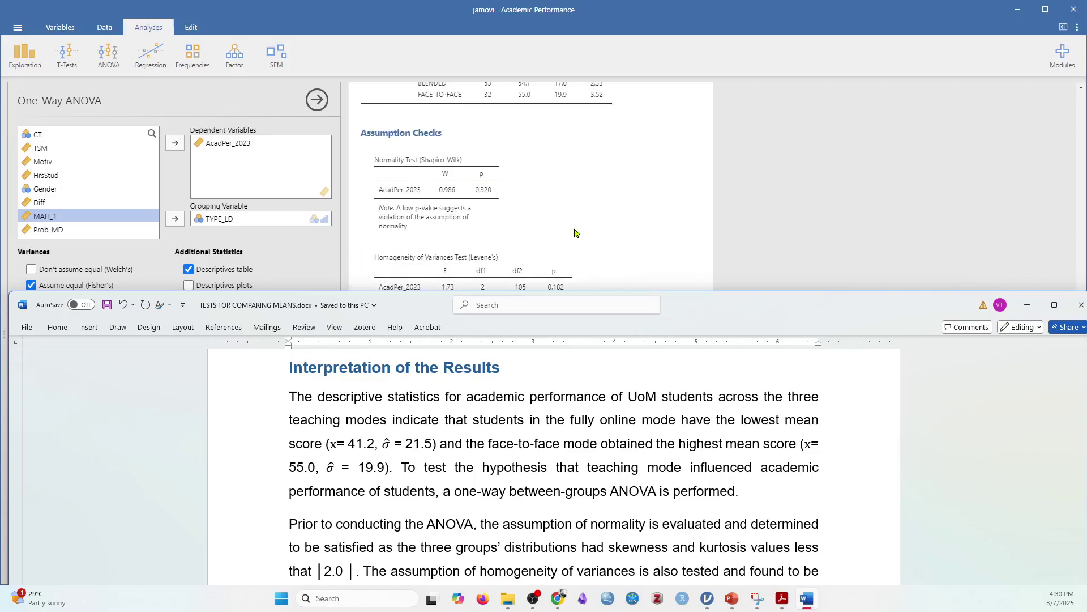
- Check jamovi's group descriptives and skewness values against the descriptive statistics and normality paragraphs of the Word interpretation
scroll(575, 233, up, 5)
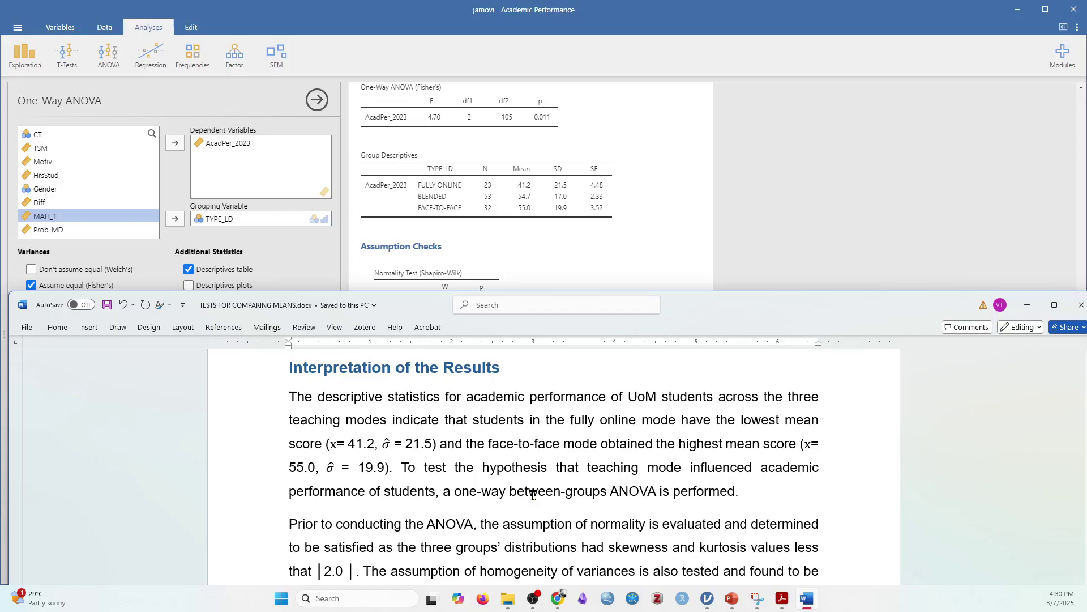
scroll(446, 444, down, 3)
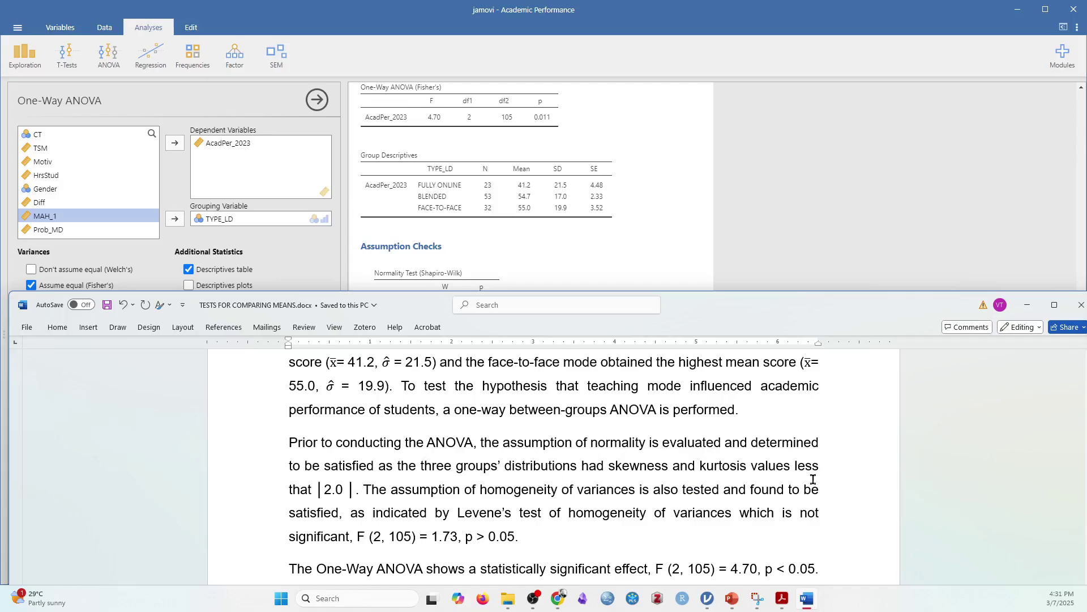
scroll(533, 227, down, 1)
scroll(536, 229, up, 3)
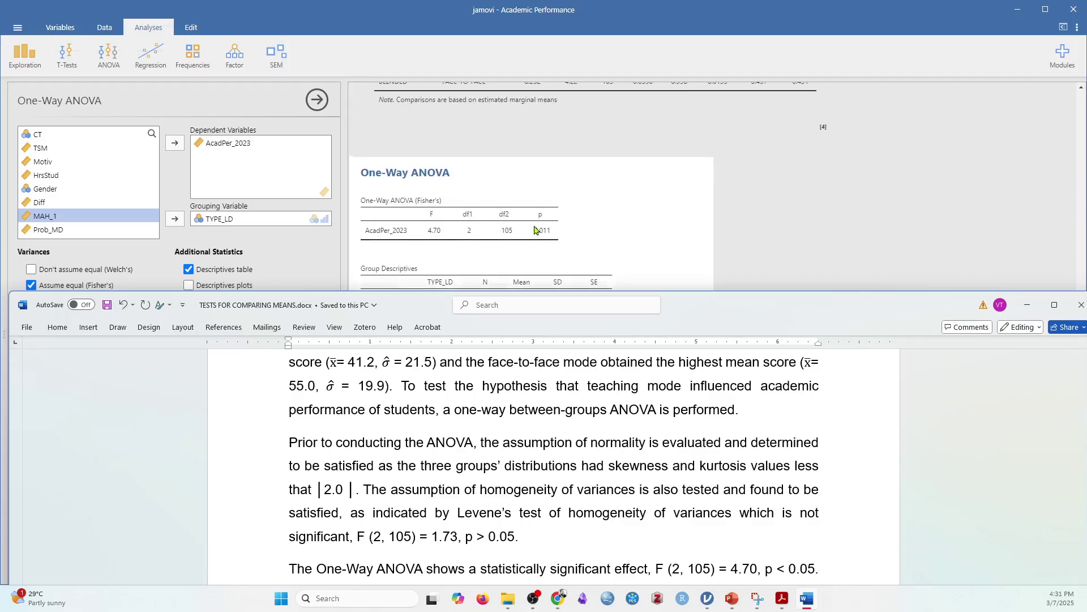
scroll(536, 230, down, 8)
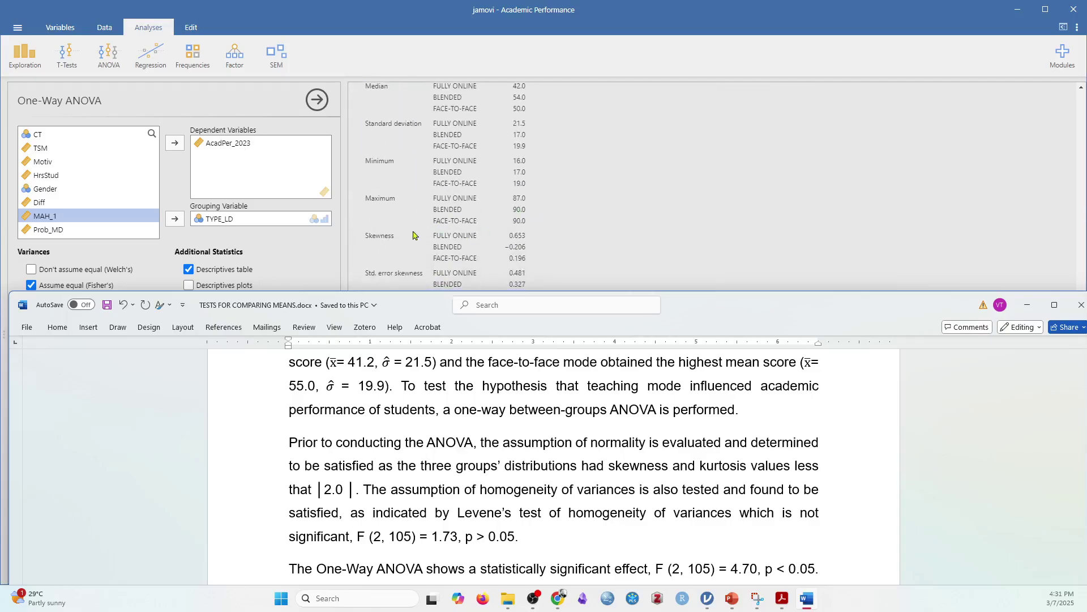
scroll(401, 244, down, 1)
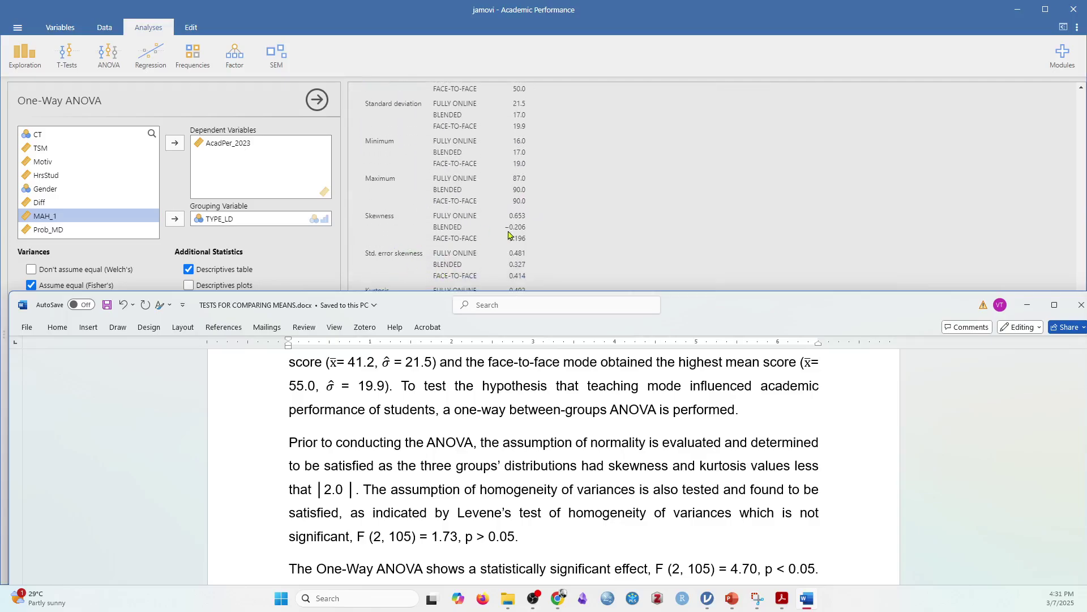
scroll(555, 249, up, 5)
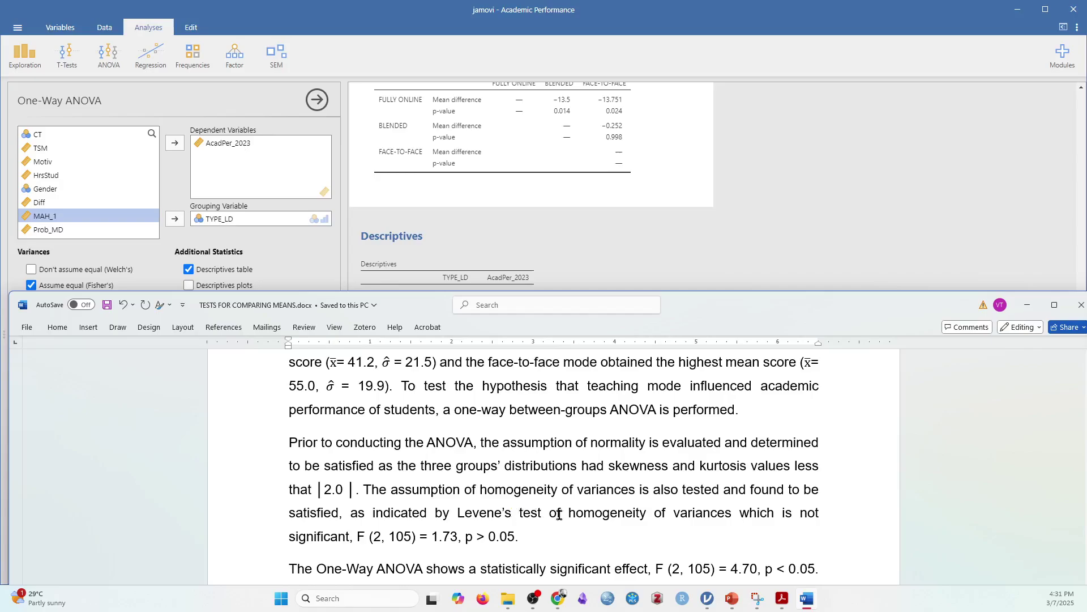
- Compare Levene's test and the Fisher's One-Way ANOVA table in jamovi with the homogeneity and ANOVA paragraphs in Word
scroll(503, 504, down, 1)
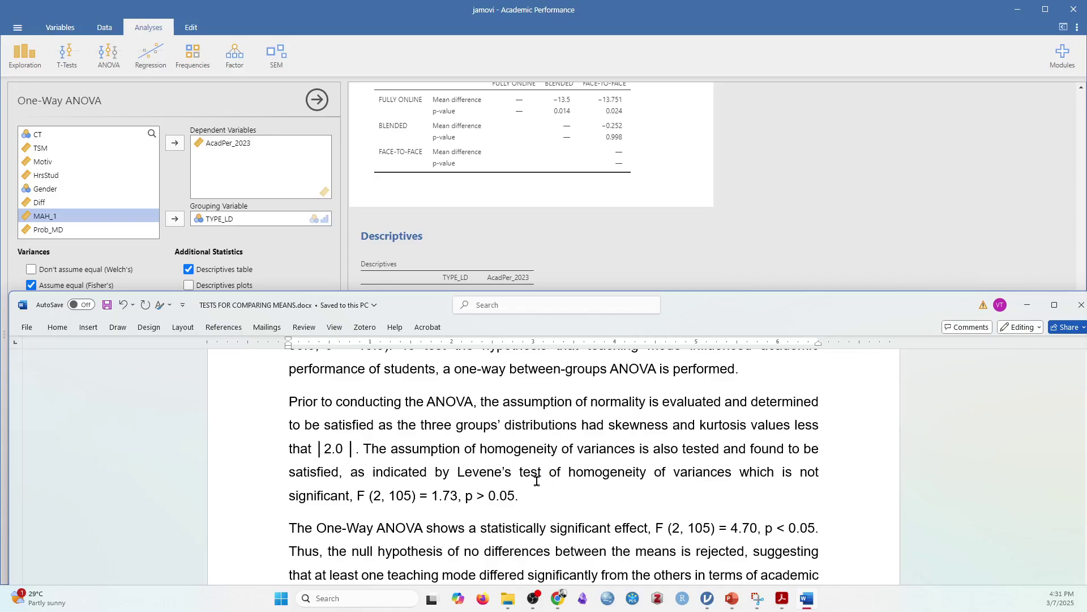
scroll(539, 476, down, 4)
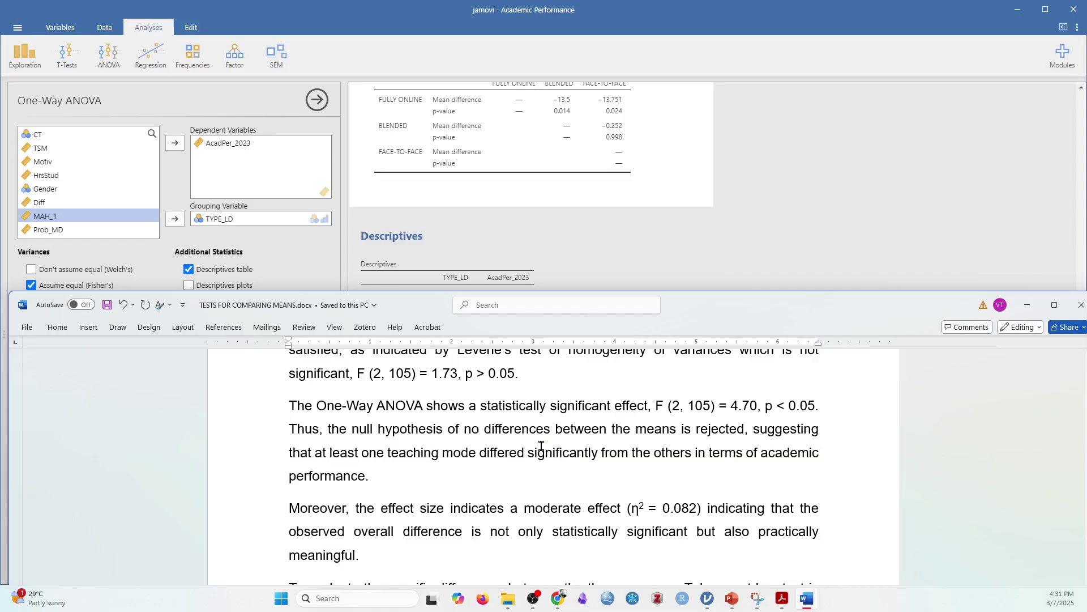
scroll(530, 169, up, 8)
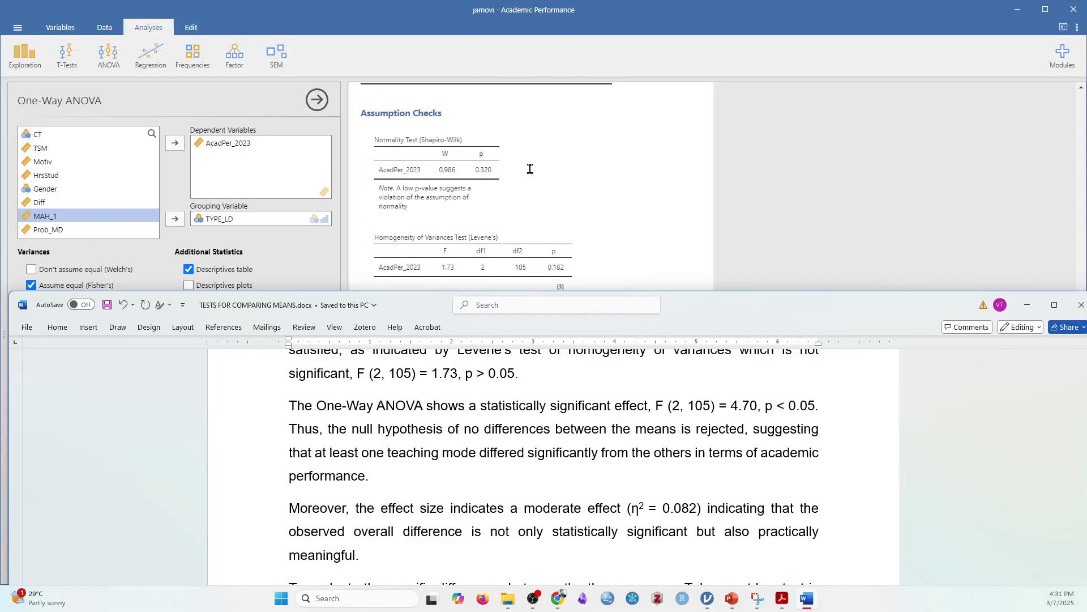
scroll(530, 169, down, 3)
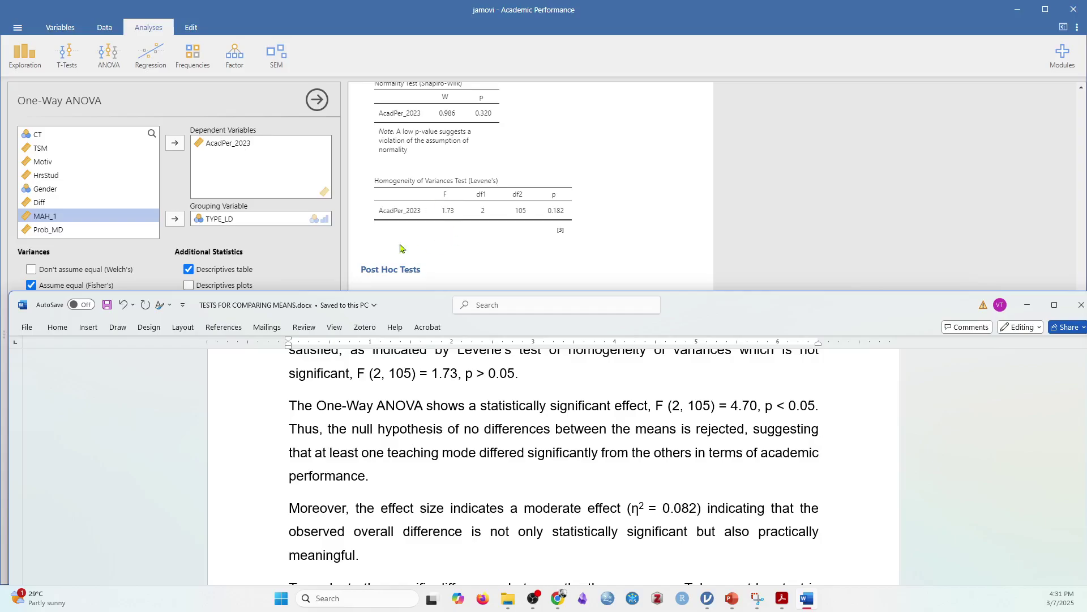
scroll(434, 214, up, 2)
scroll(434, 215, up, 5)
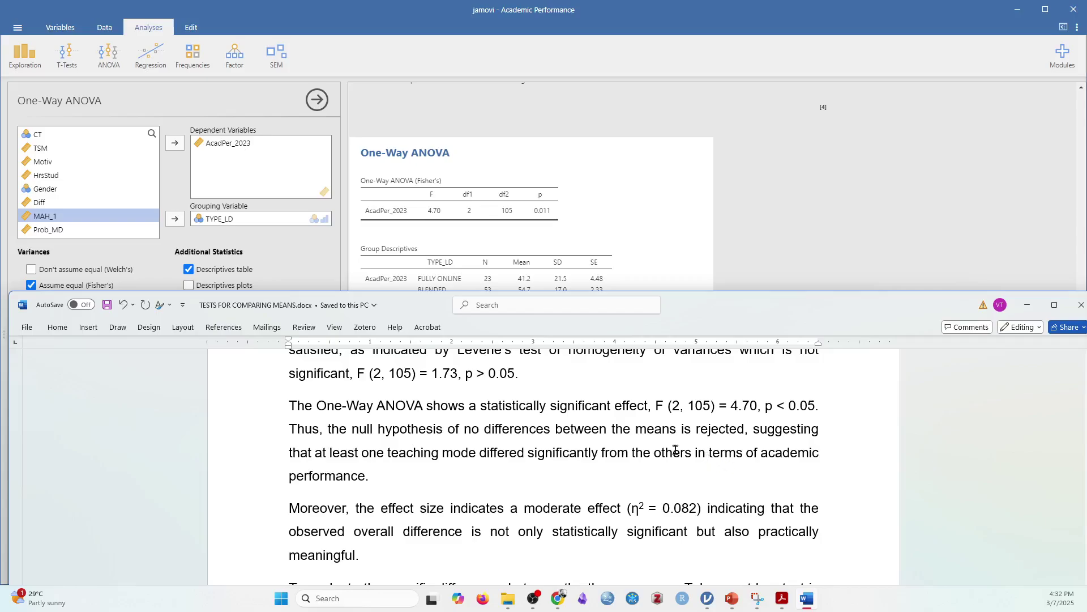
- Read the rejected null hypothesis and η² effect size paragraphs in the Word interpretation
scroll(608, 480, down, 1)
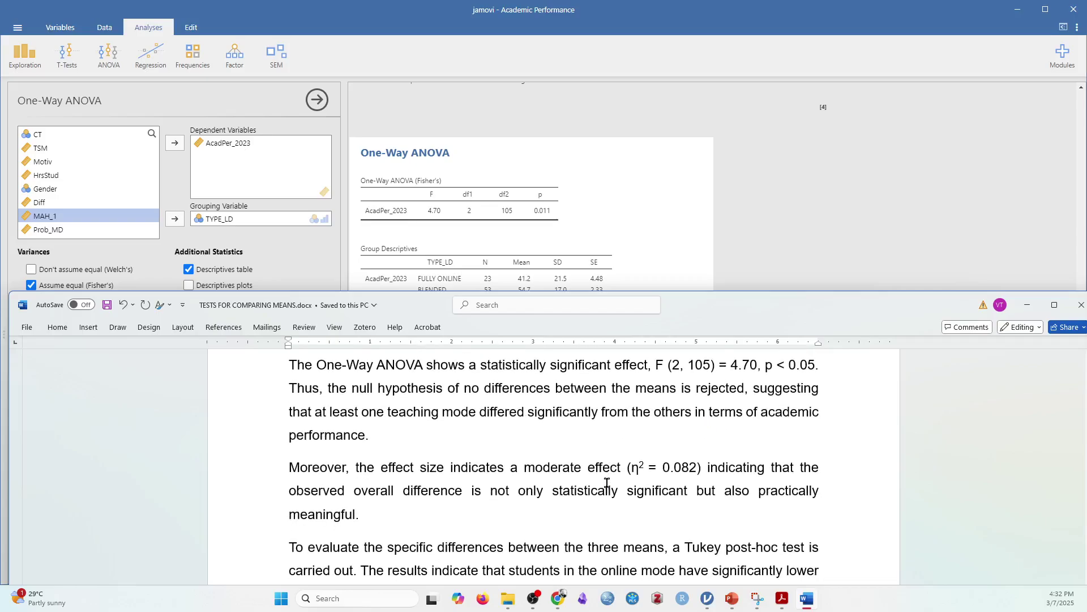
scroll(606, 479, up, 1)
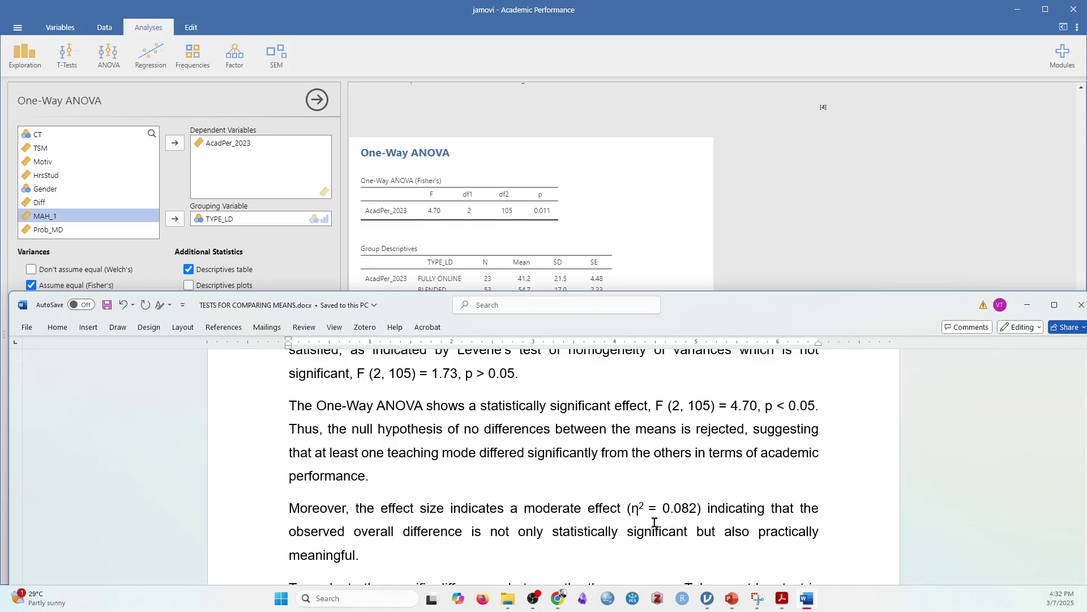
scroll(673, 526, down, 1)
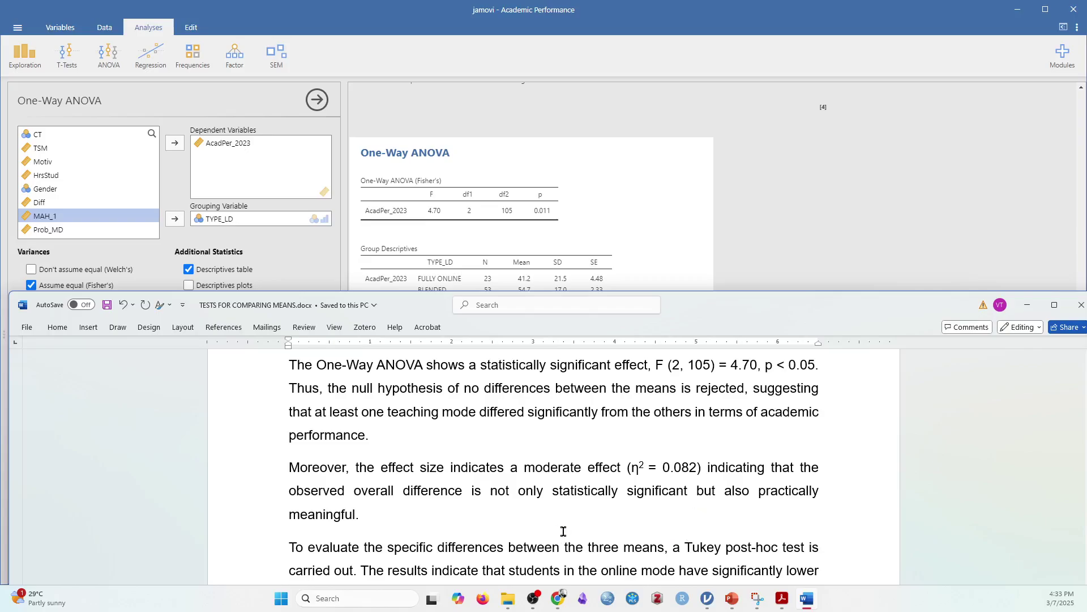
- Compare jamovi's Tukey post-hoc table with the Tukey paragraph and the Post Hoc Comparisons - TYPE_LD table in Word
scroll(520, 450, down, 3)
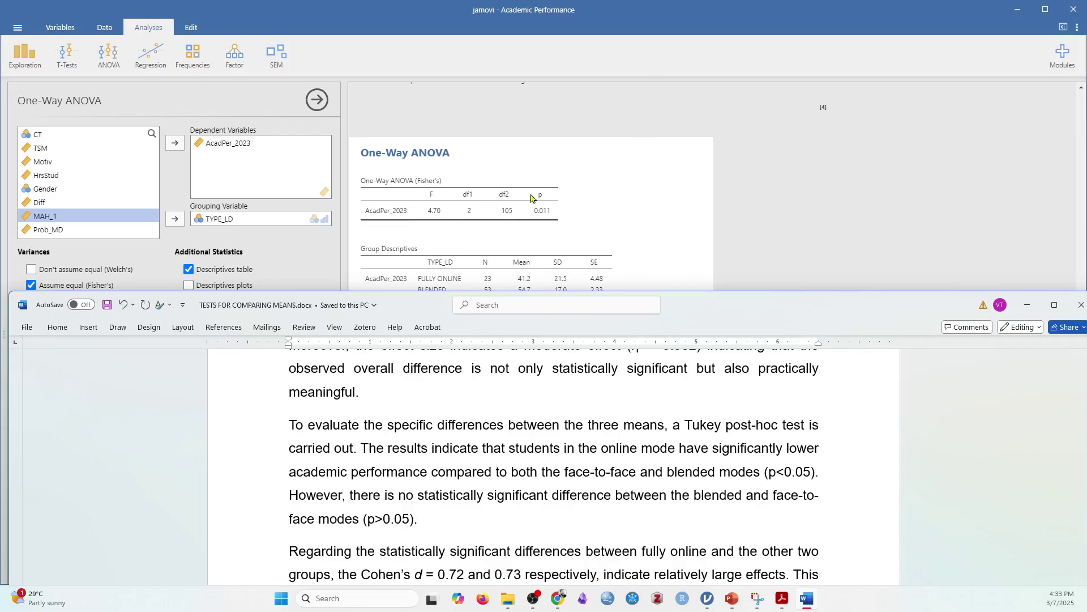
scroll(532, 193, down, 6)
scroll(539, 189, up, 1)
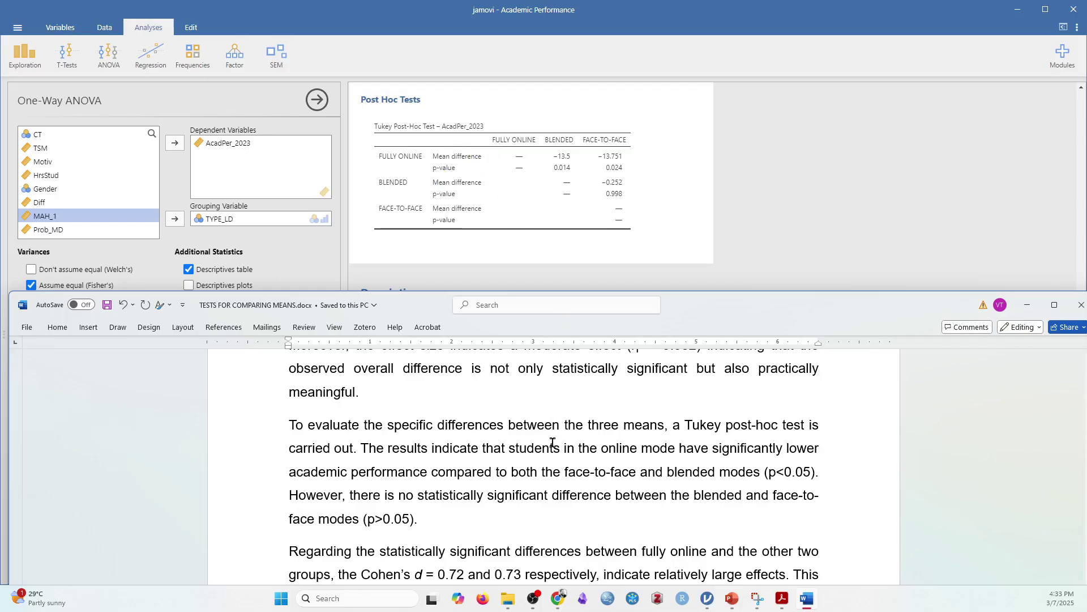
scroll(554, 446, up, 3)
scroll(575, 507, up, 3)
scroll(609, 458, up, 3)
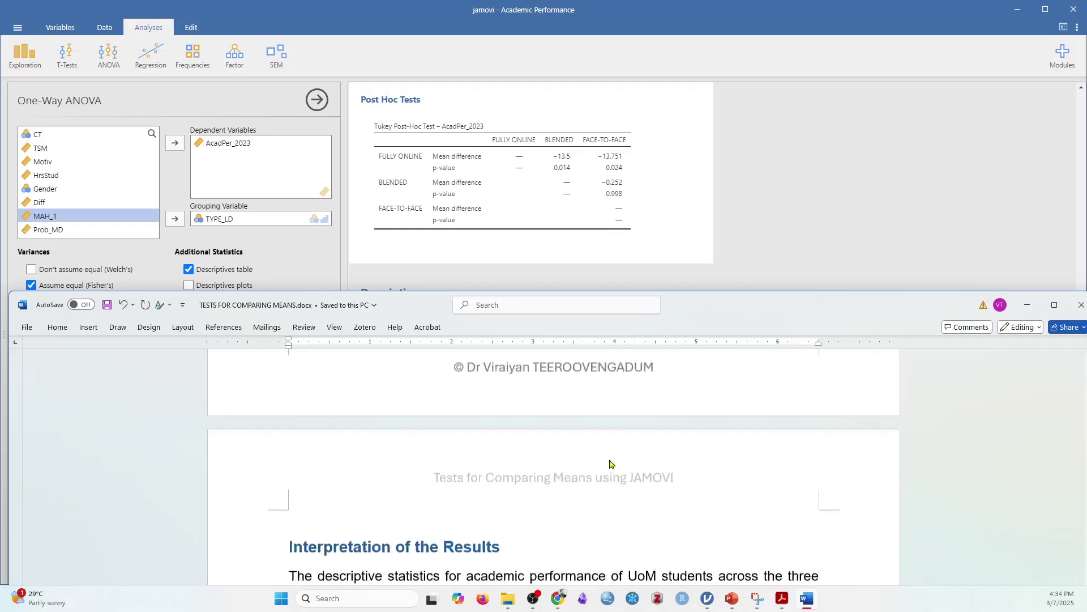
scroll(609, 458, down, 10)
scroll(609, 458, up, 5)
scroll(609, 458, down, 1)
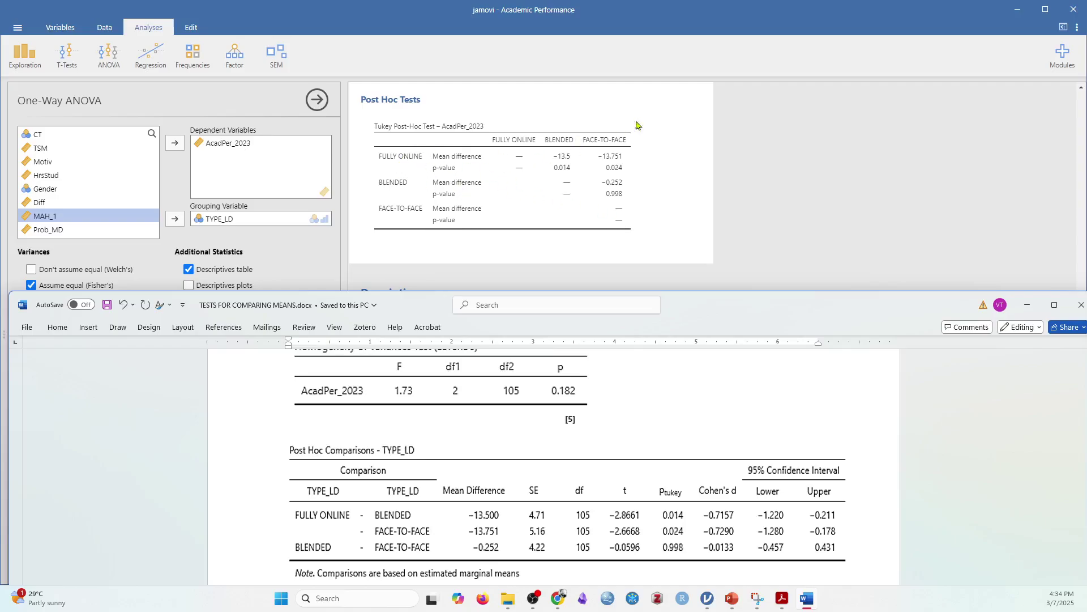
- Return to the Word interpretation and read its closing paragraphs on the Tukey post-hoc test and Cohen's d
scroll(634, 169, down, 3)
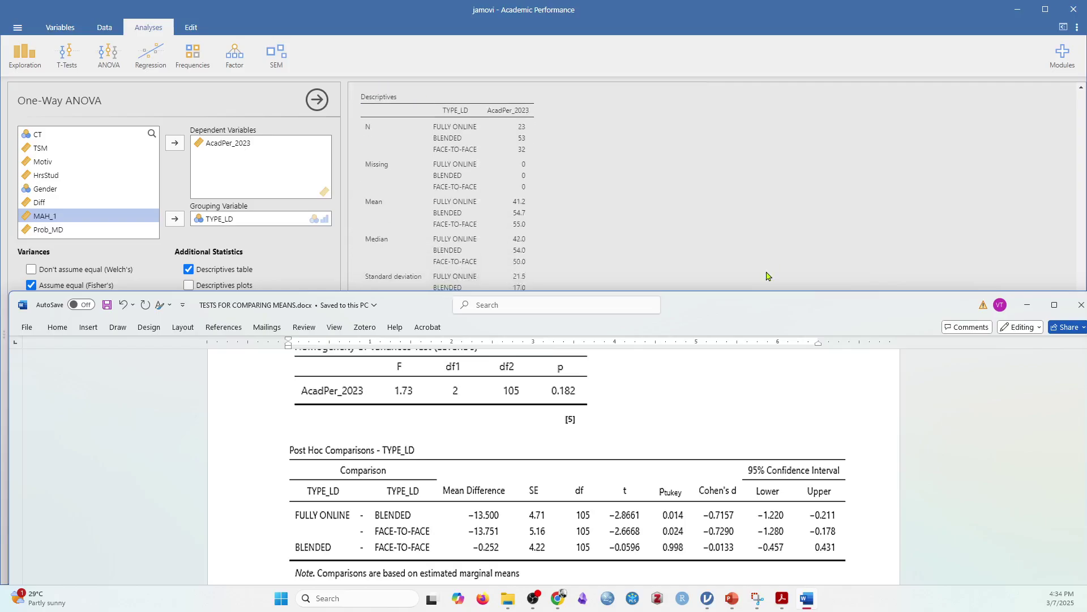
scroll(776, 351, down, 5)
scroll(770, 389, down, 12)
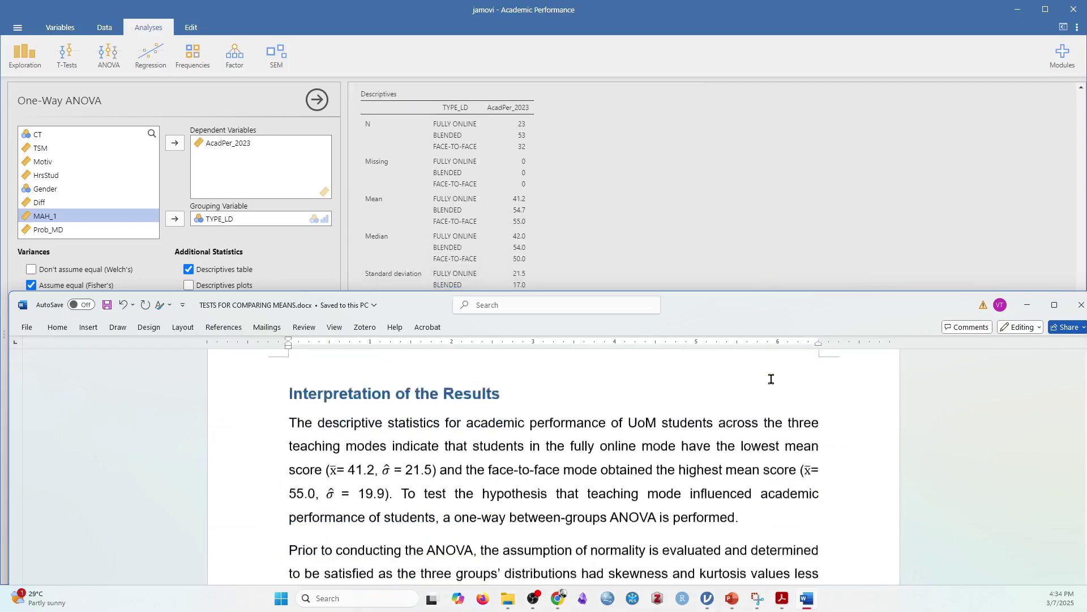
scroll(456, 452, up, 1)
scroll(459, 447, down, 4)
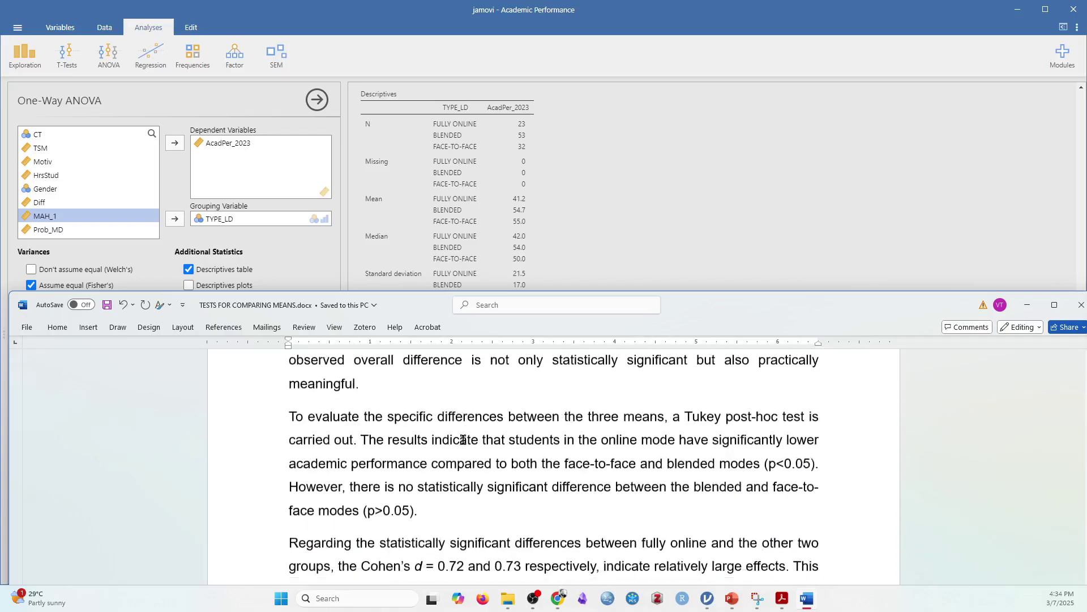
scroll(463, 438, down, 1)
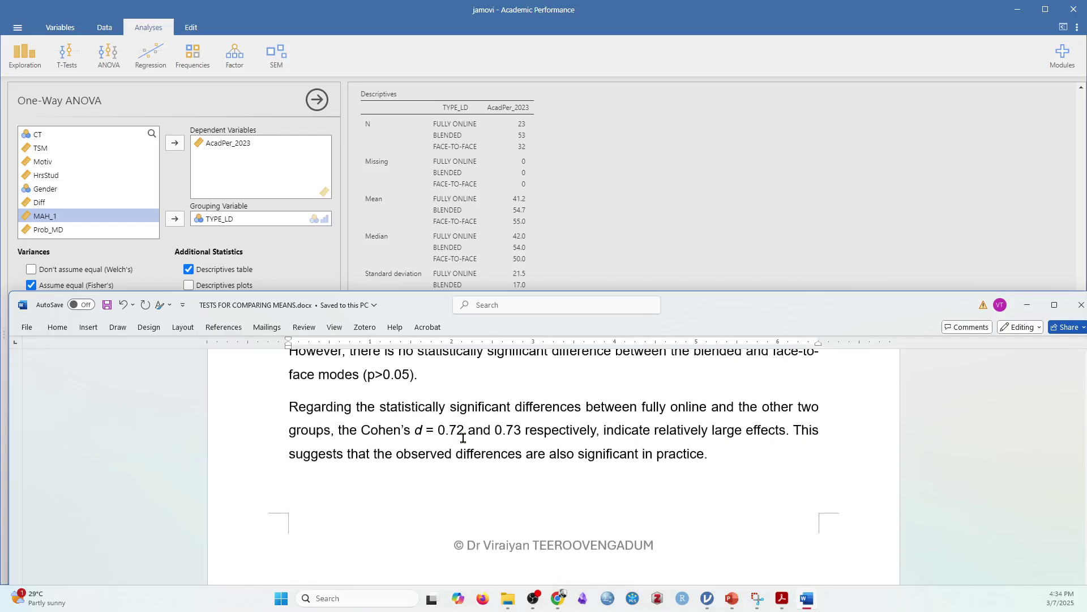
scroll(462, 438, up, 4)
scroll(463, 438, down, 3)
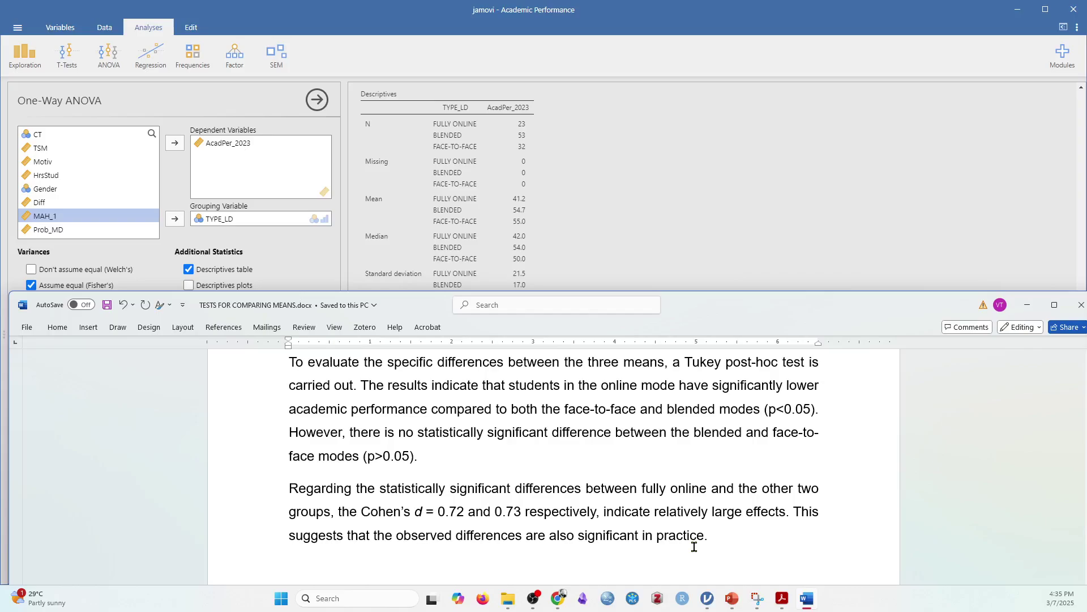
scroll(694, 547, down, 1)
- Review the whole Interpretation of the Results section again, from the descriptive statistics through to the Cohen's d paragraph
scroll(695, 552, up, 4)
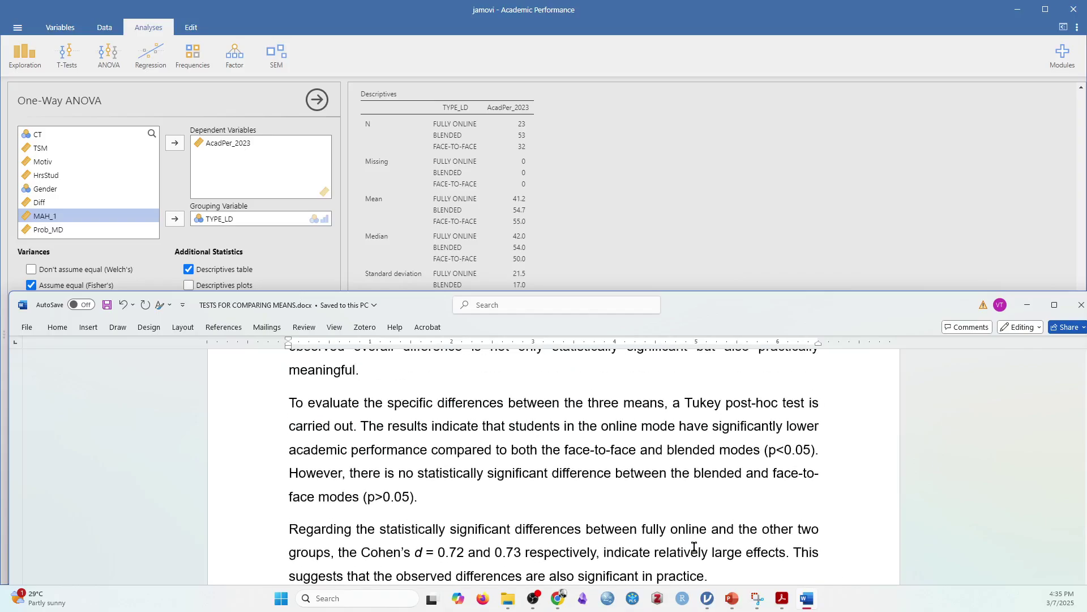
scroll(690, 548, up, 3)
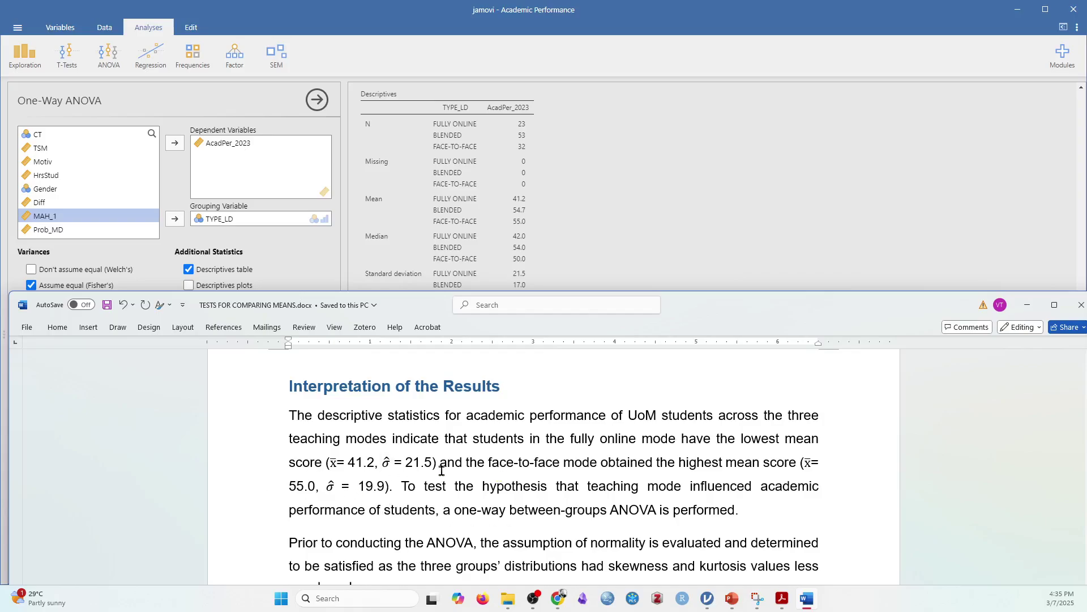
scroll(483, 541, down, 4)
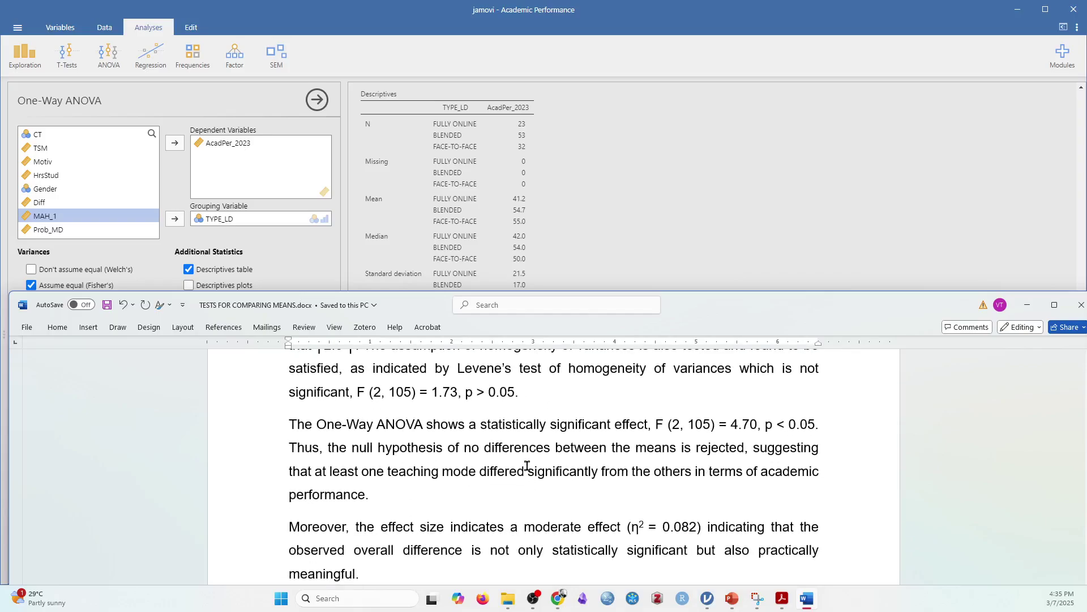
scroll(527, 465, down, 4)
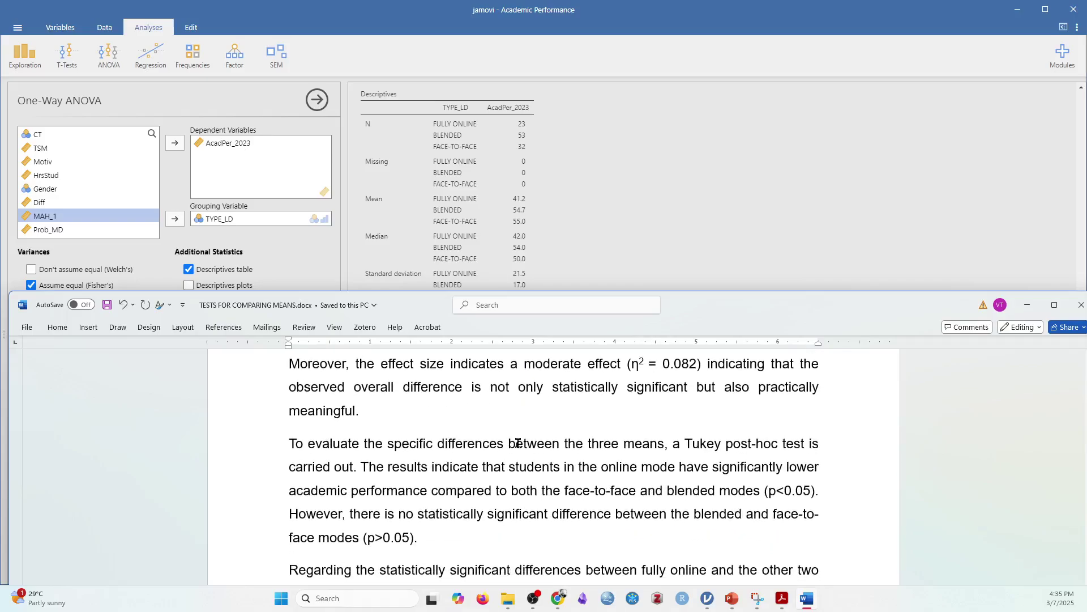
scroll(496, 505, down, 2)
scroll(460, 470, up, 1)
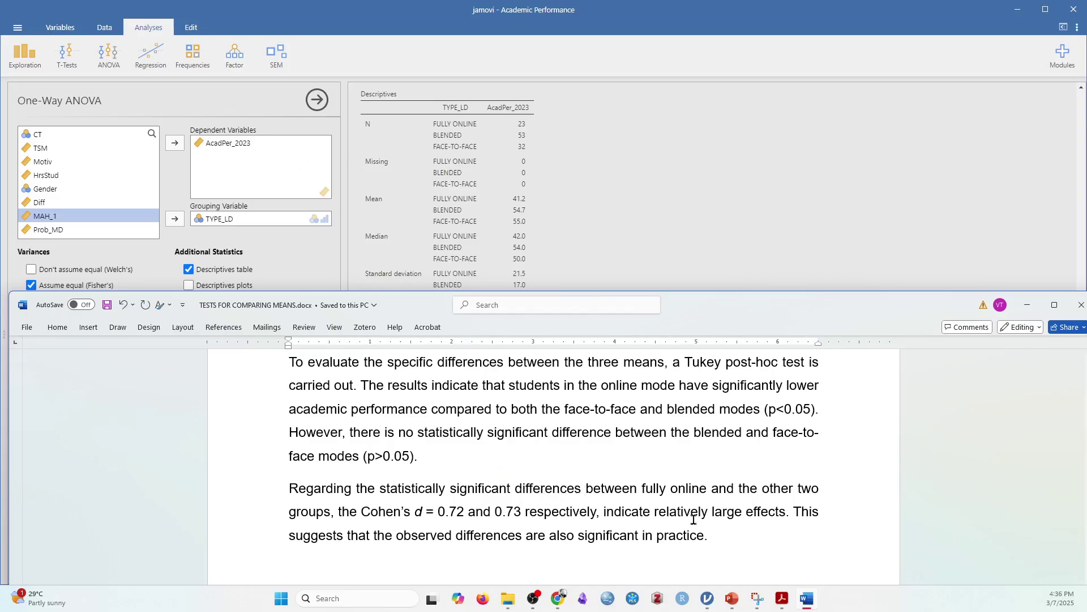
- Highlight the η² value in the effect size paragraph and the Cohen's d values in the closing paragraph
scroll(577, 530, up, 3)
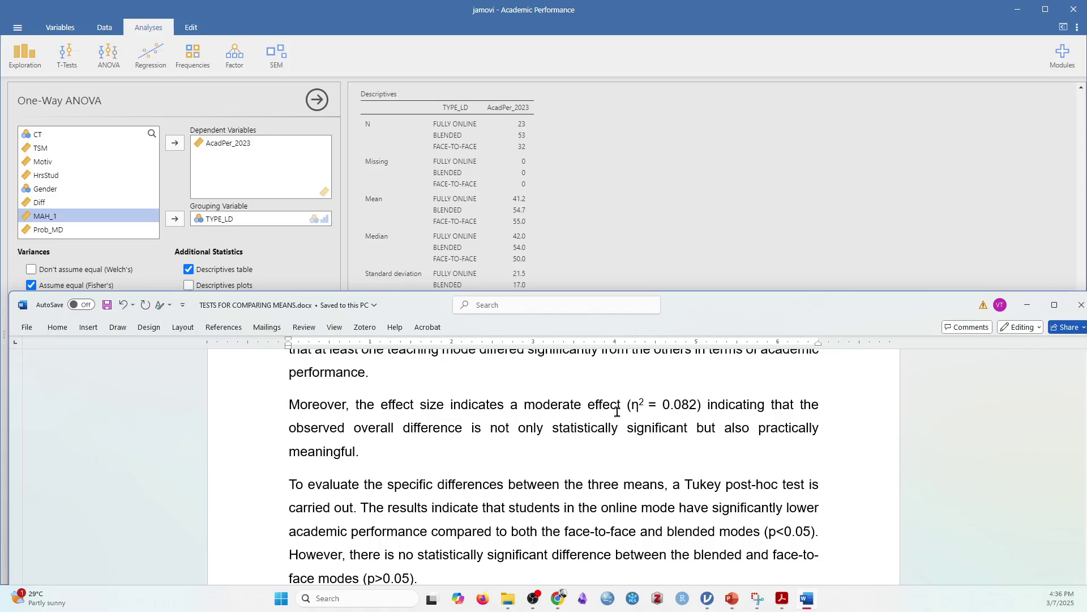
drag(617, 412, 696, 404)
scroll(614, 461, down, 4)
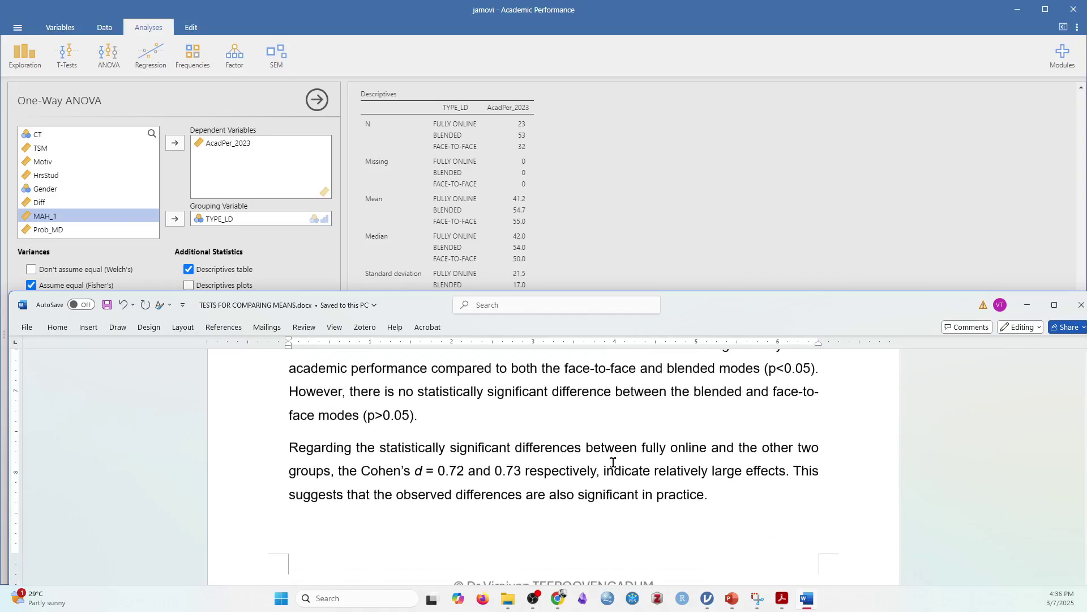
drag(427, 470, 513, 471)
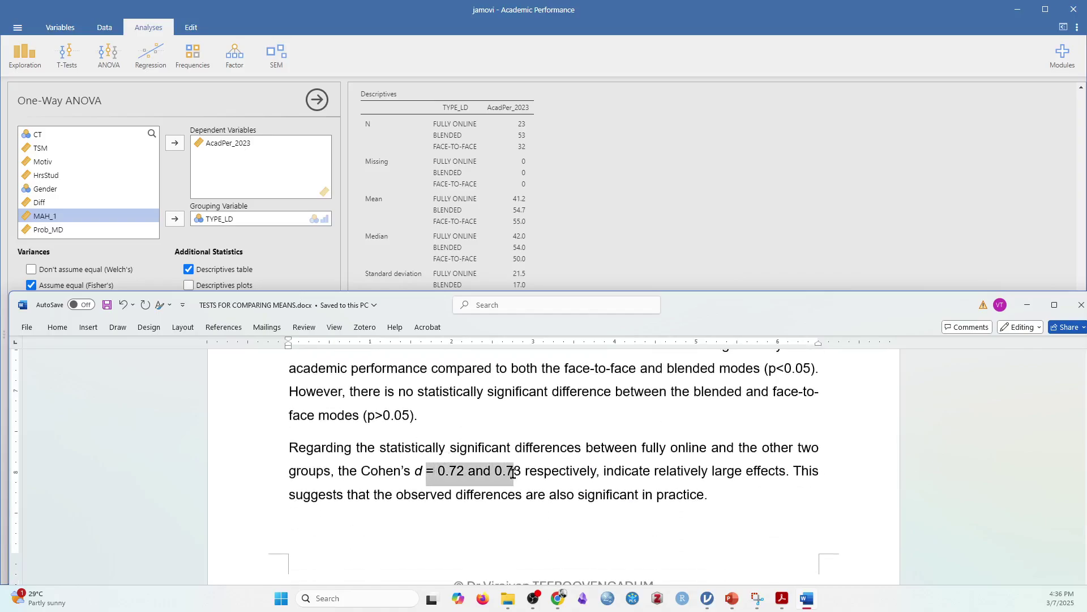
- Switch to jamovi and review the existing One-Way ANOVA results alongside their analysis options
click(635, 228)
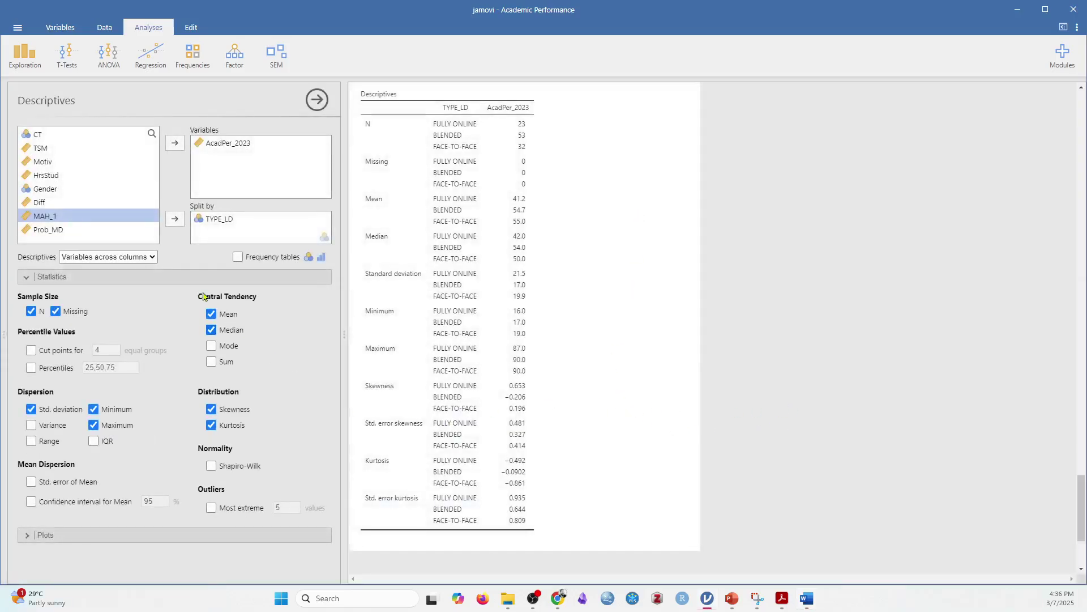
click(104, 57)
scroll(697, 251, up, 10)
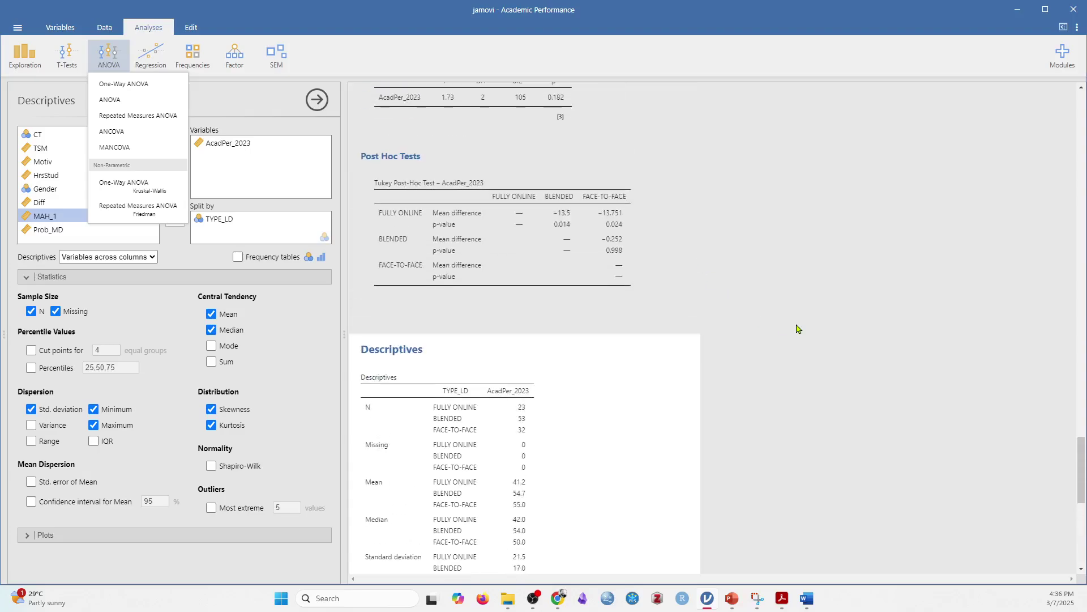
click(512, 270)
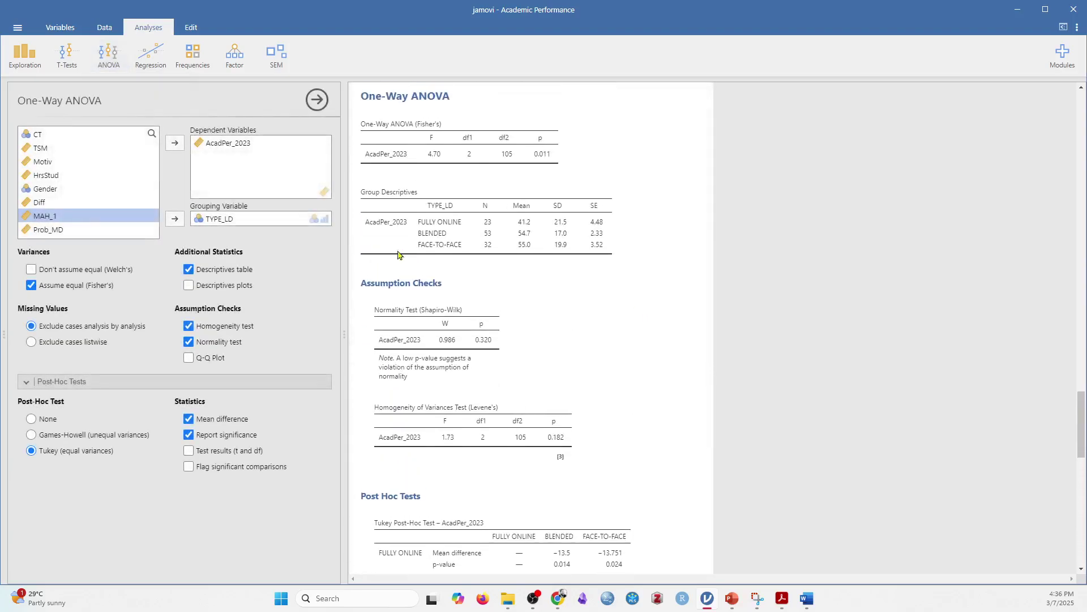
click(105, 57)
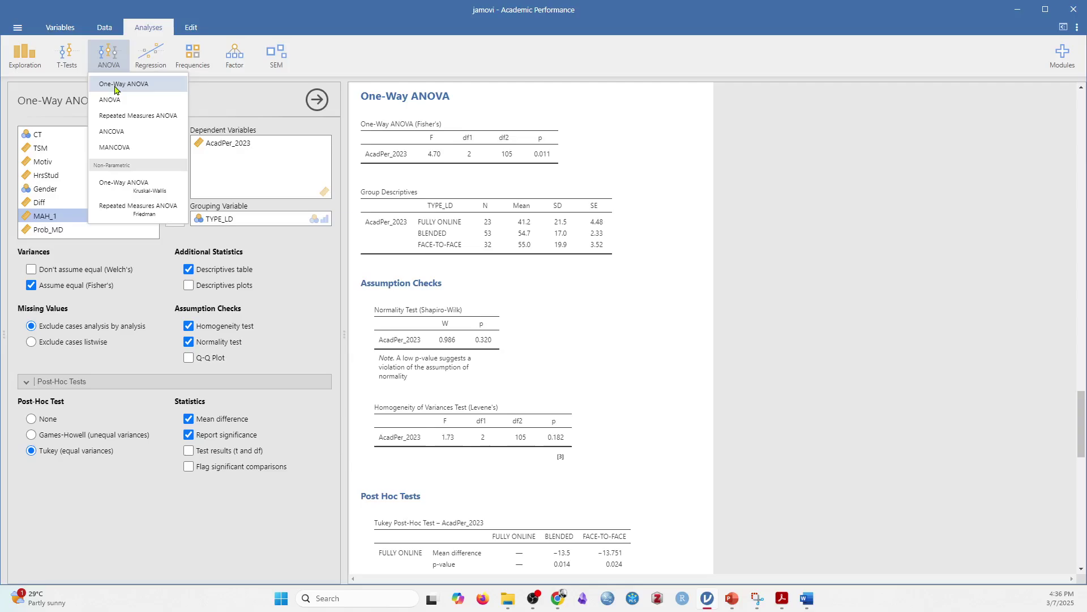
click(829, 387)
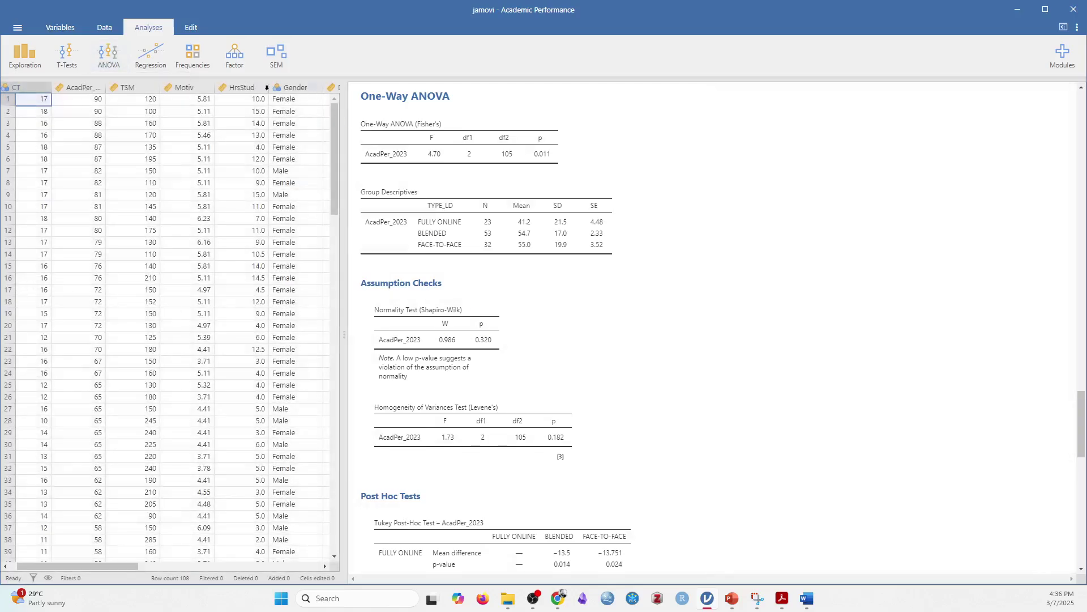
click(433, 176)
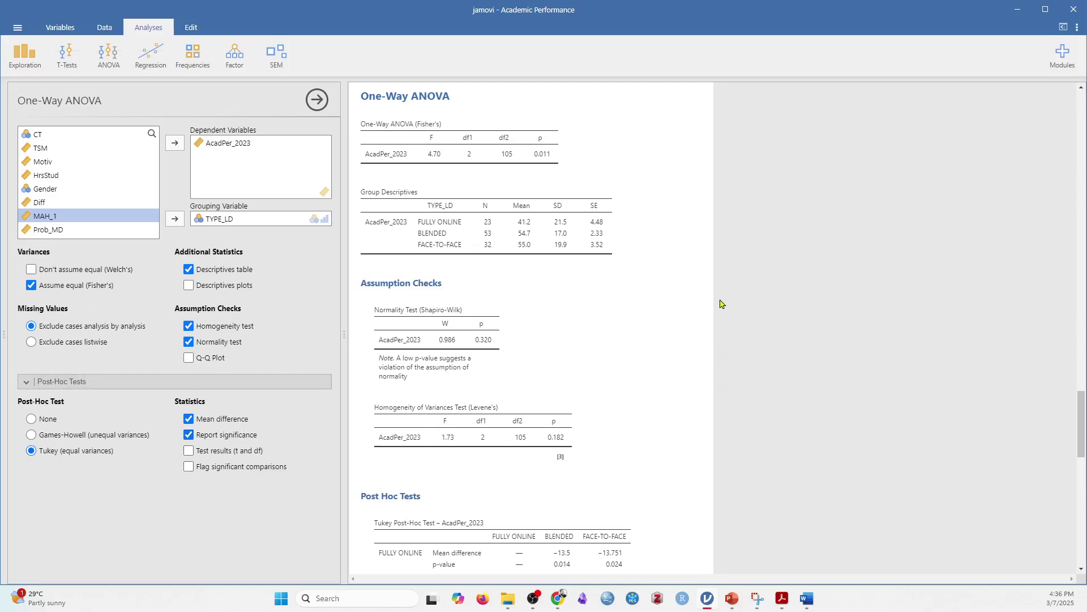
- Create a general ANOVA with AcadPer_2023 as dependent variable and TYPE_LD as fixed factor, including the η² effect size
click(111, 67)
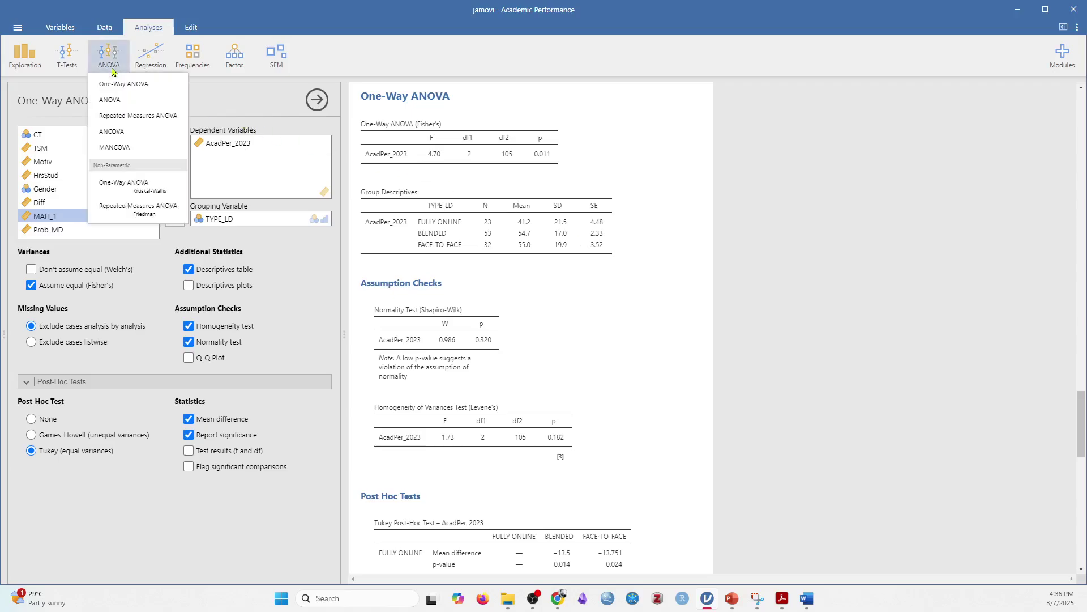
click(115, 103)
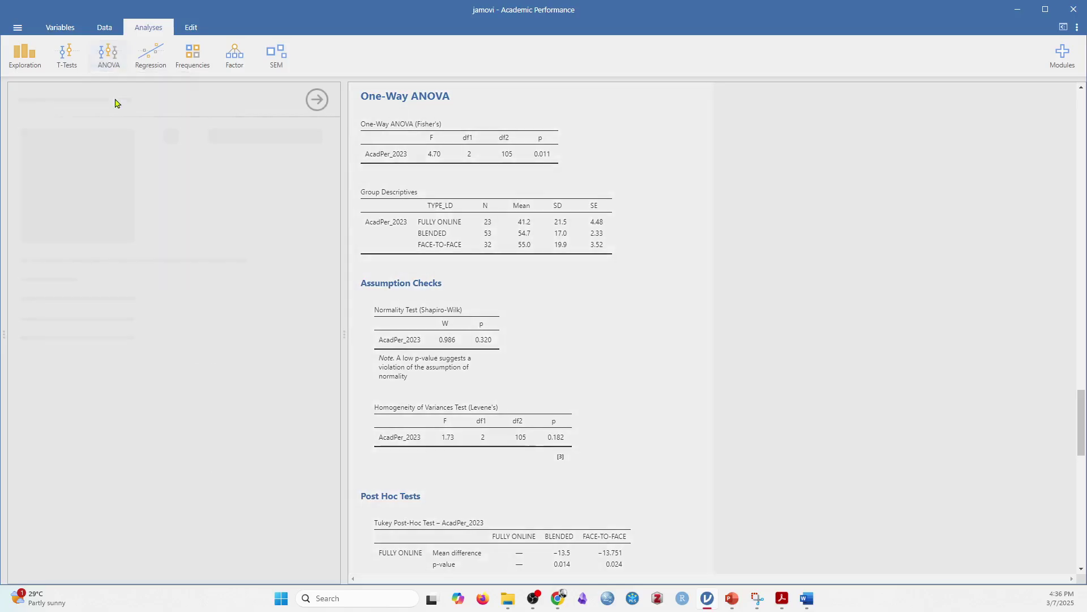
click(81, 151)
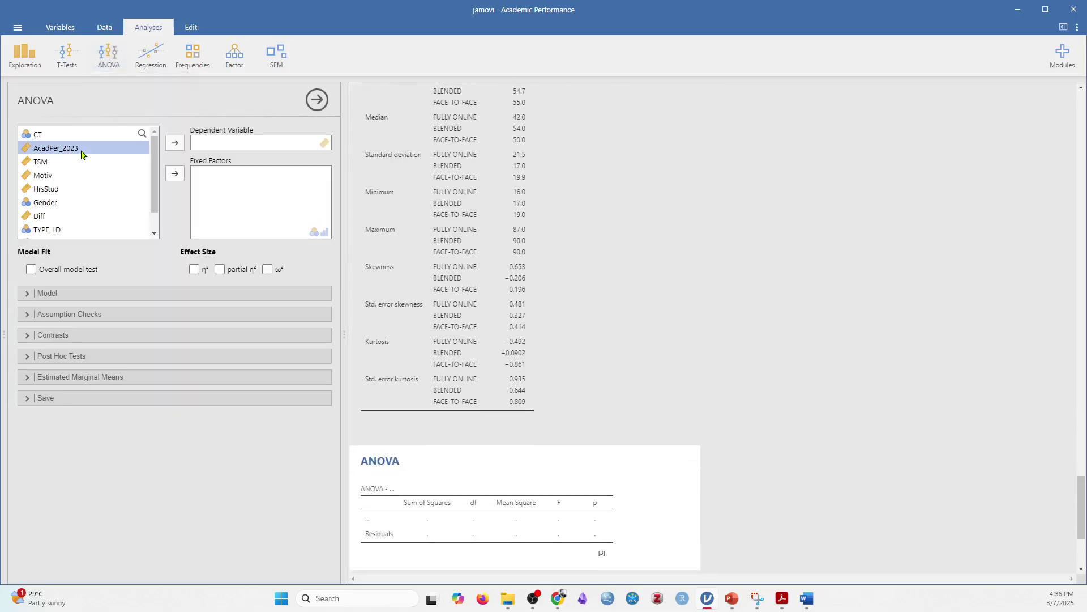
click(177, 145)
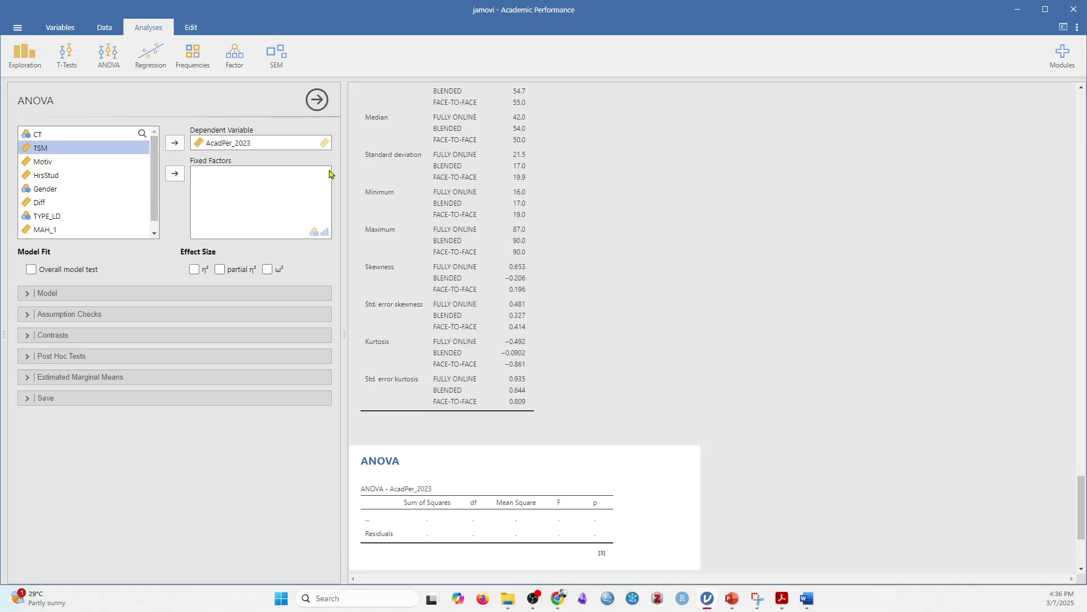
click(108, 217)
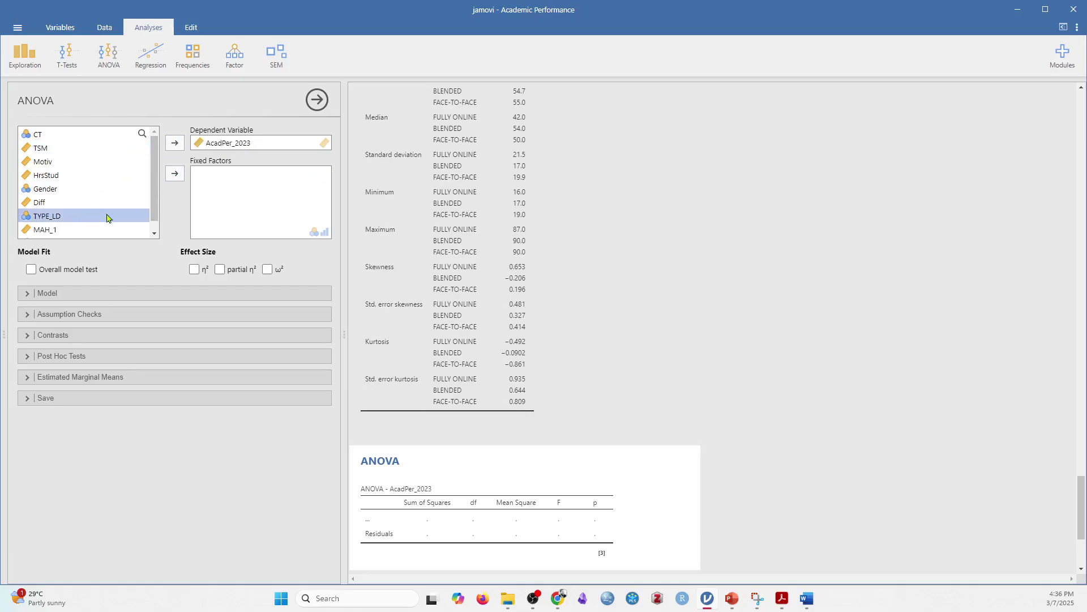
click(175, 173)
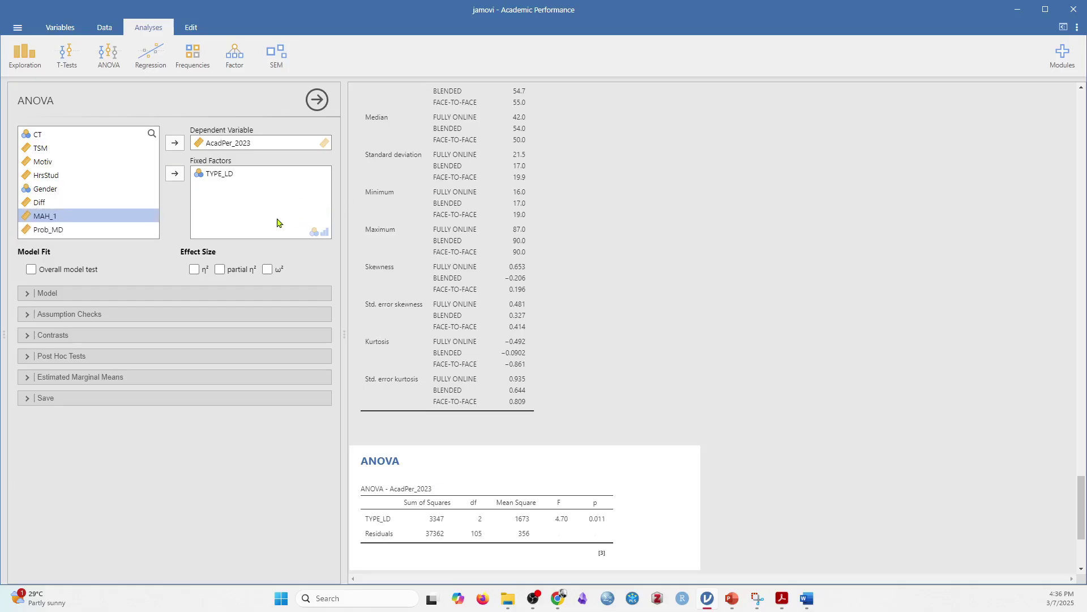
click(194, 270)
scroll(621, 329, down, 1)
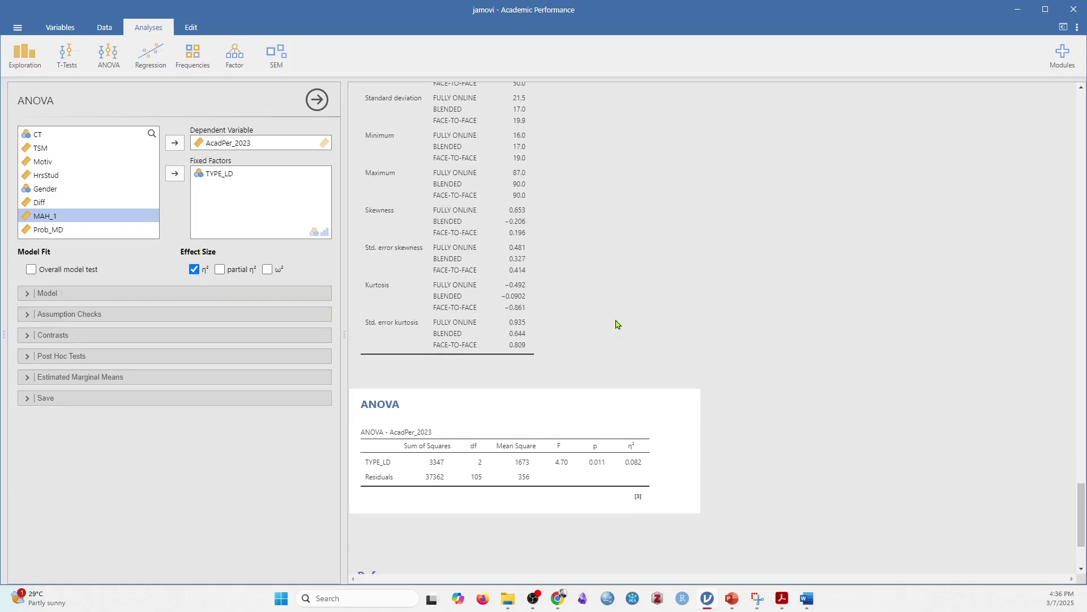
- Add Tukey post hoc tests for TYPE_LD with Cohen's d and its 95% confidence interval
click(115, 355)
scroll(113, 353, down, 1)
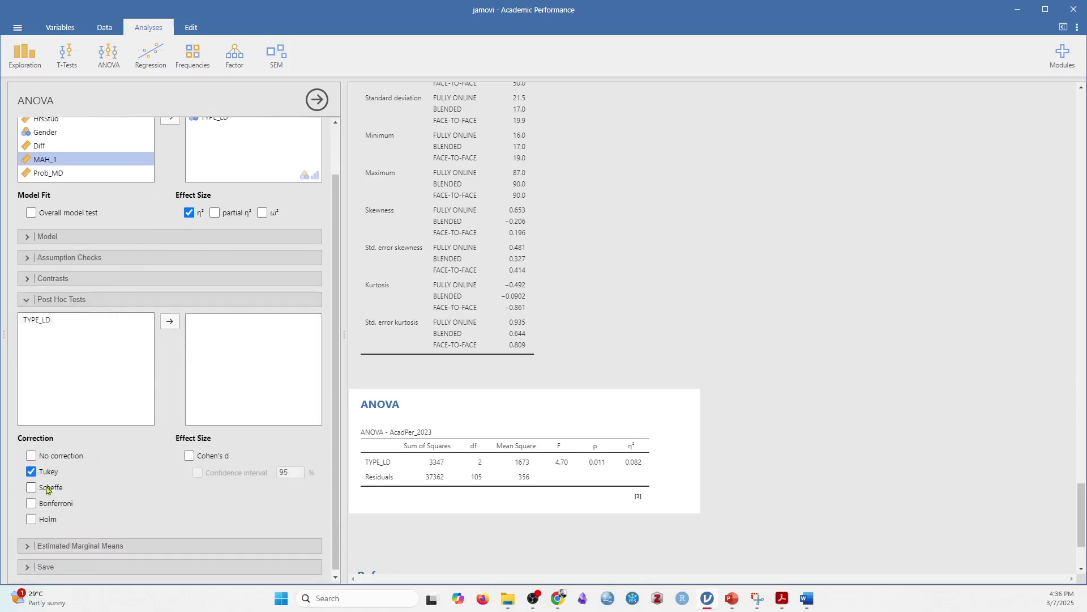
click(50, 321)
click(169, 322)
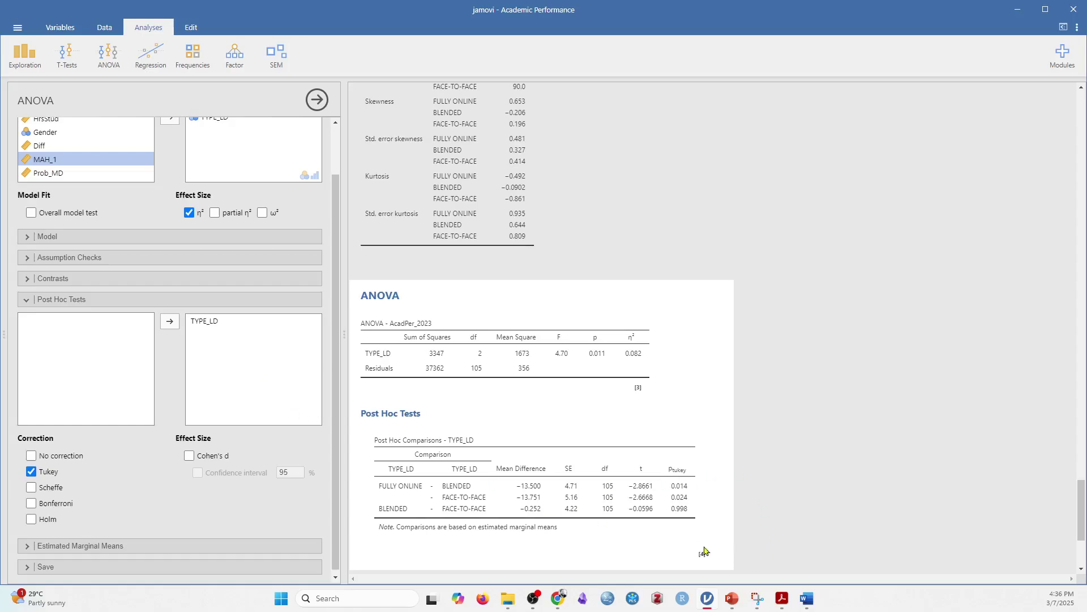
click(212, 456)
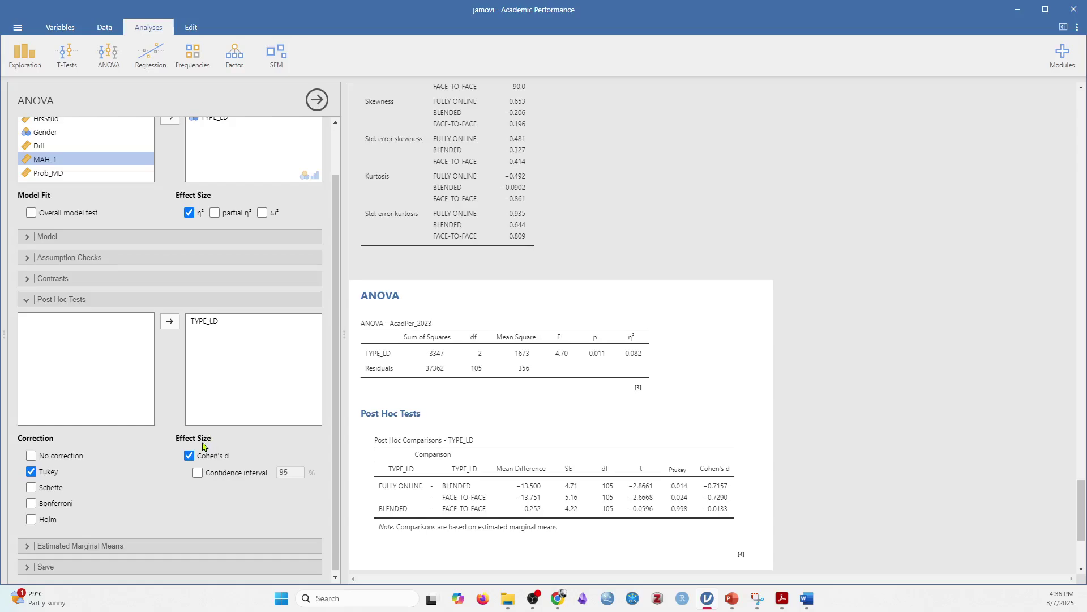
click(242, 478)
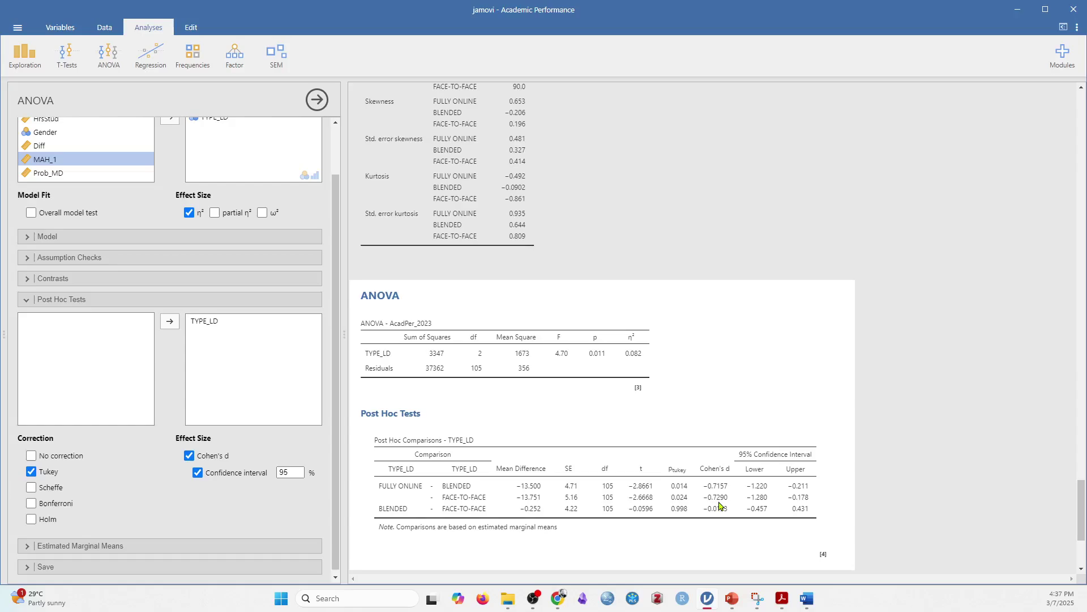
- Review the ANOVA and Post Hoc Comparisons - TYPE_LD tables with their settings, and close the analysis options
scroll(711, 515, down, 2)
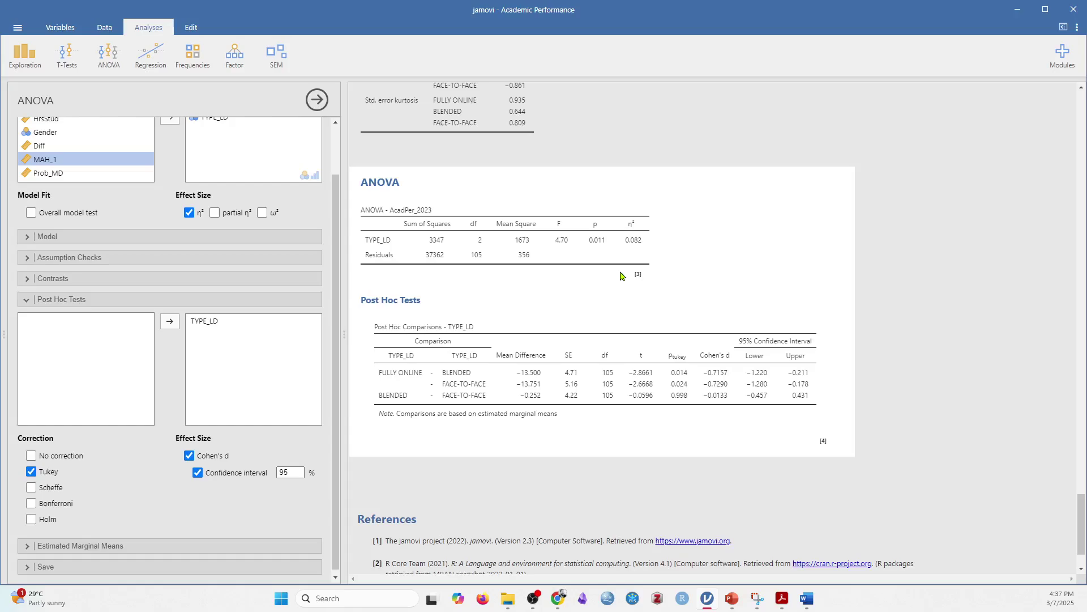
scroll(199, 289, up, 2)
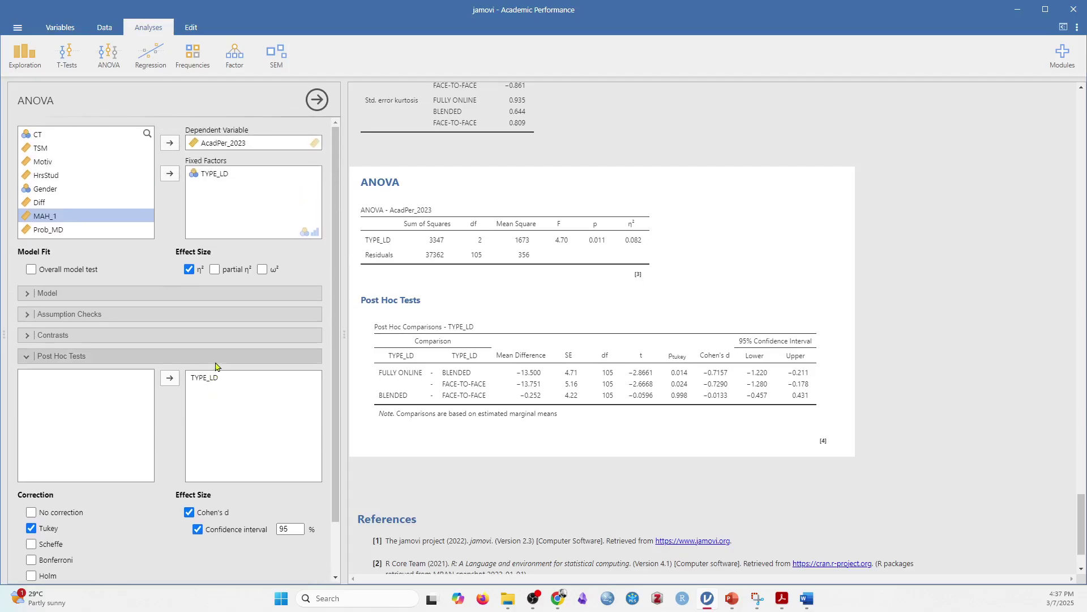
click(109, 56)
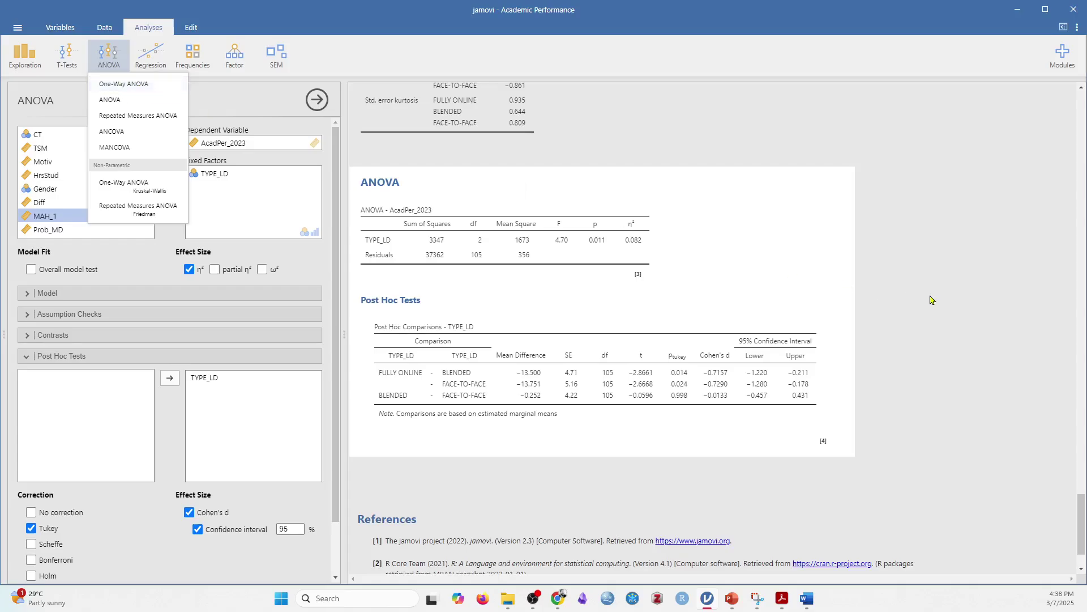
click(971, 315)
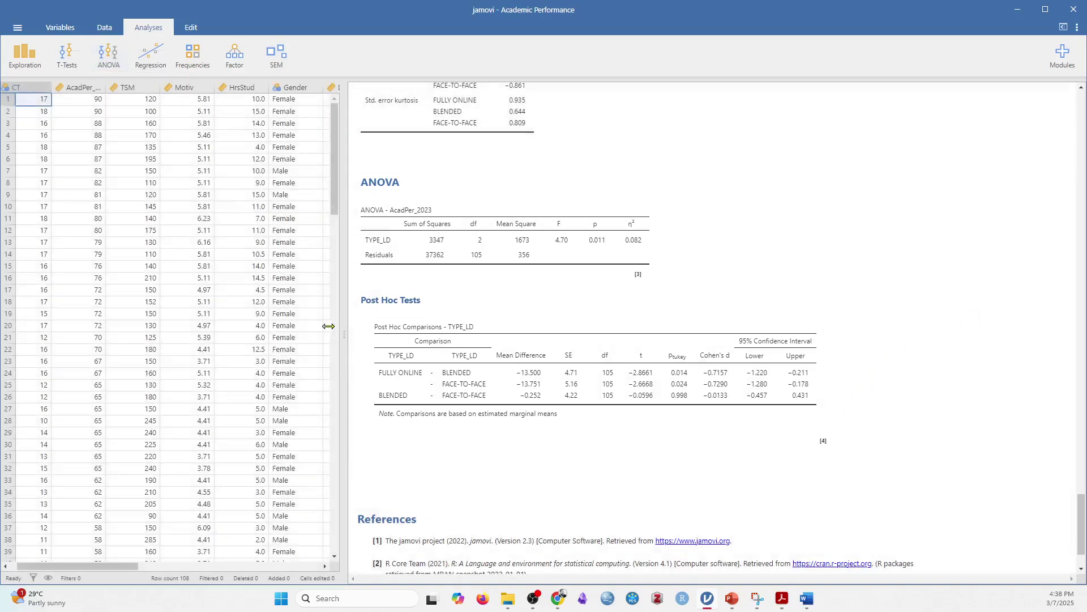
- Switch to the Word report and reread the Interpretation of the Results section from the descriptive statistics to the Tukey post-hoc paragraph
click(812, 600)
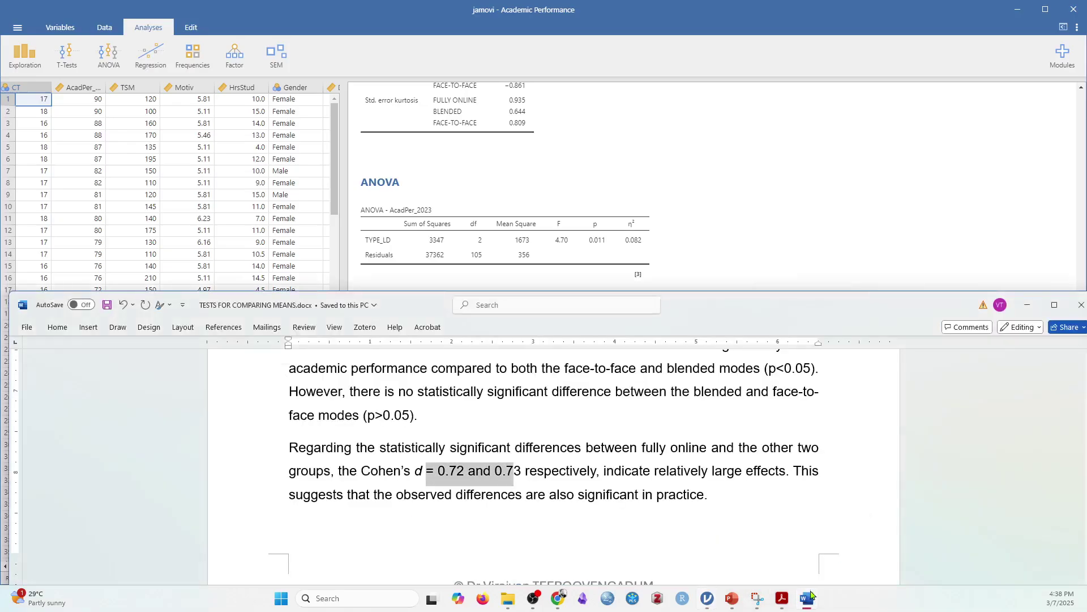
scroll(808, 466, down, 1)
scroll(700, 498, up, 5)
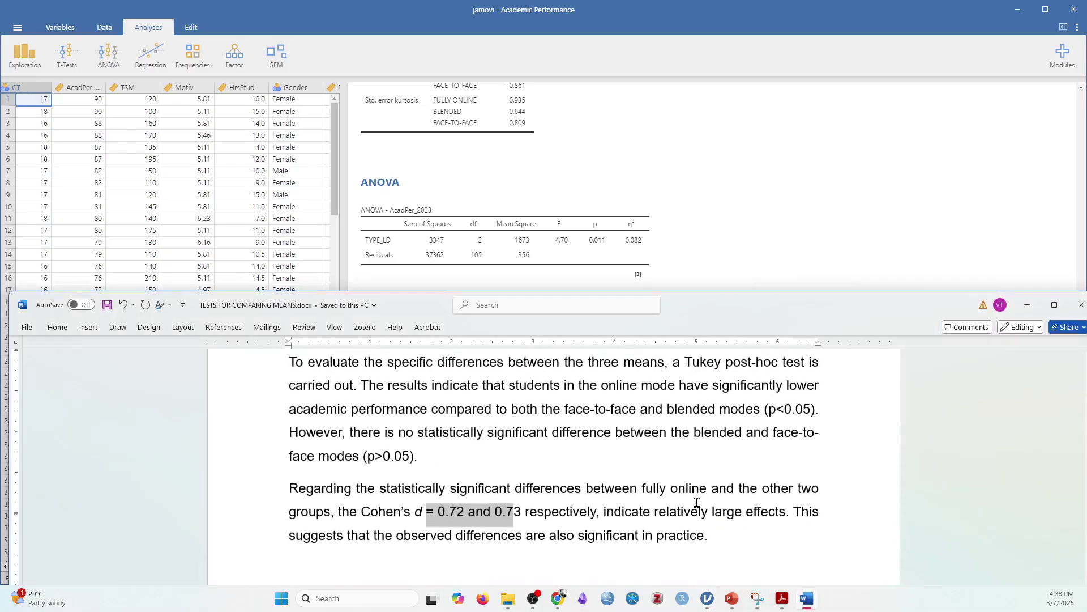
scroll(696, 503, up, 8)
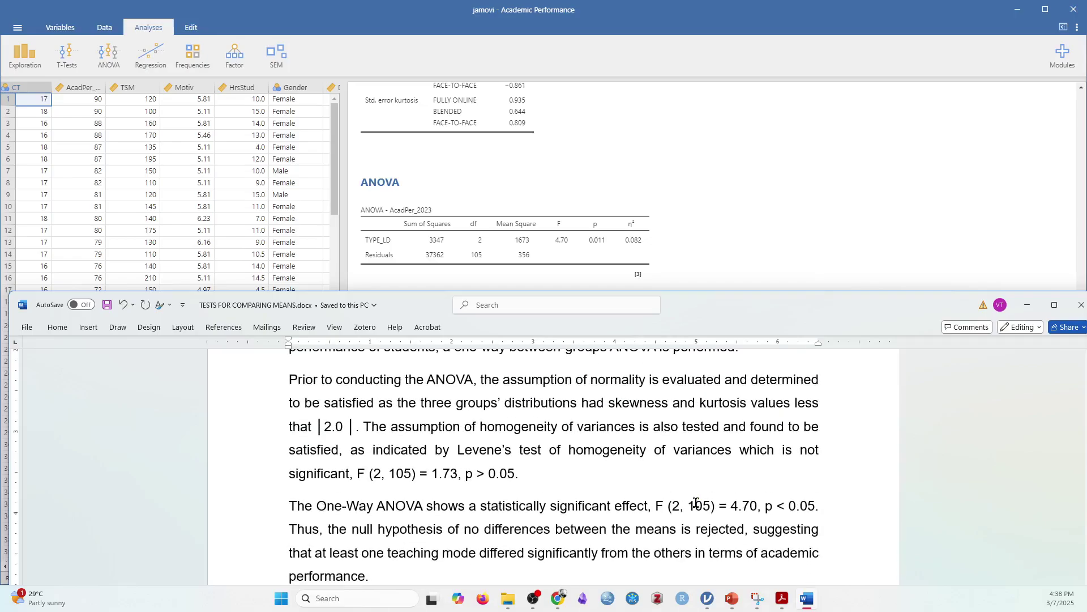
scroll(695, 502, down, 1)
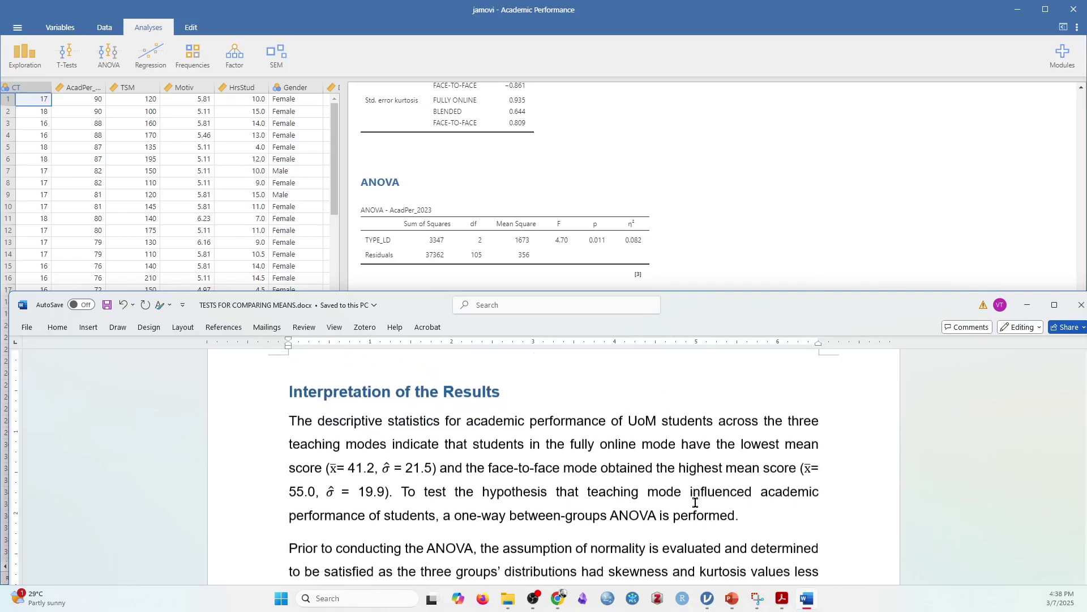
scroll(696, 502, down, 8)
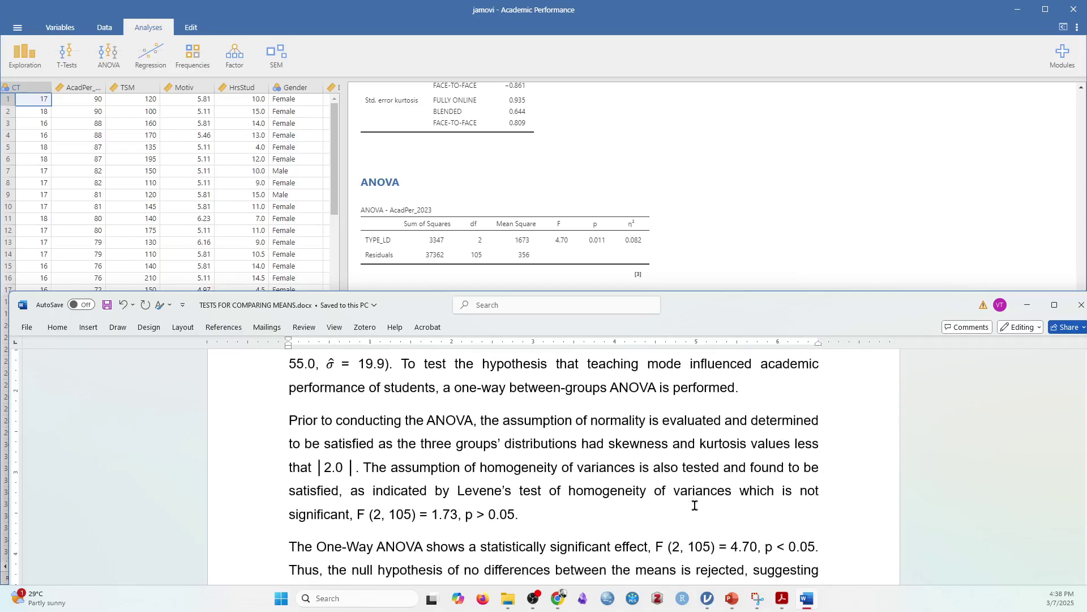
scroll(692, 507, down, 4)
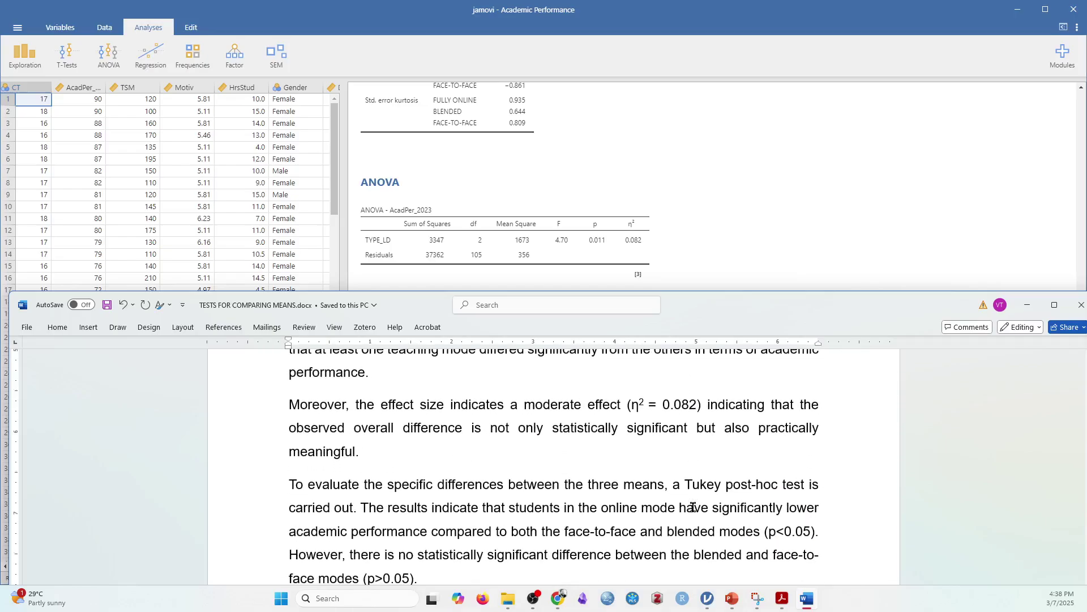